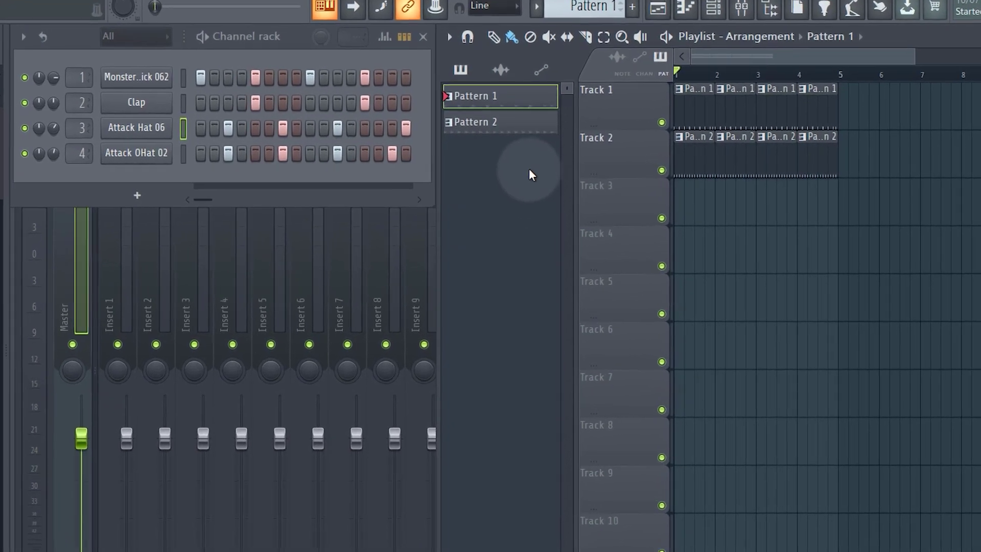
# Step: Clear the Attack Hat 06 steps in Pattern 2 and delete all Pattern 2 clips from Track 2 of the playlist
pyautogui.click(520, 128)
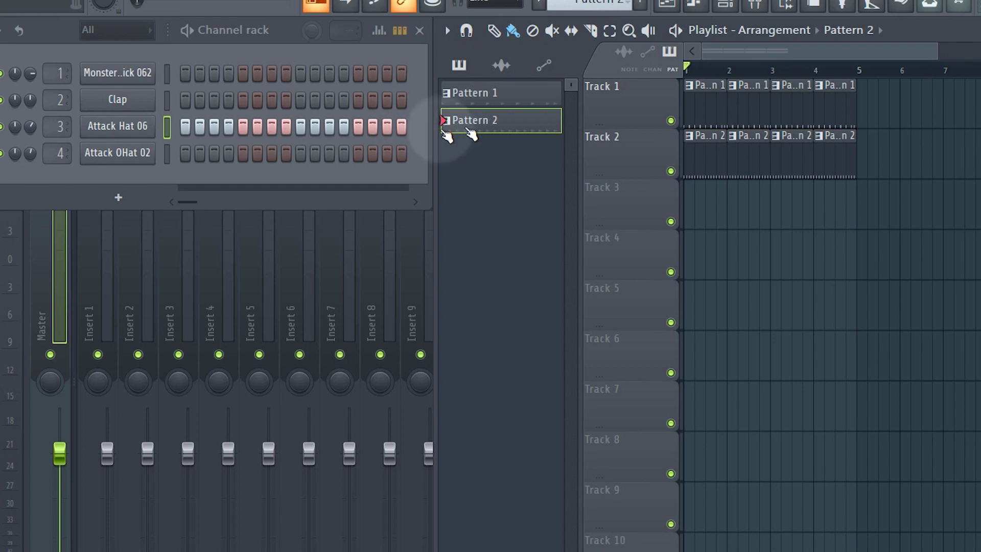
pyautogui.moveTo(403, 127); pyautogui.dragTo(183, 128)
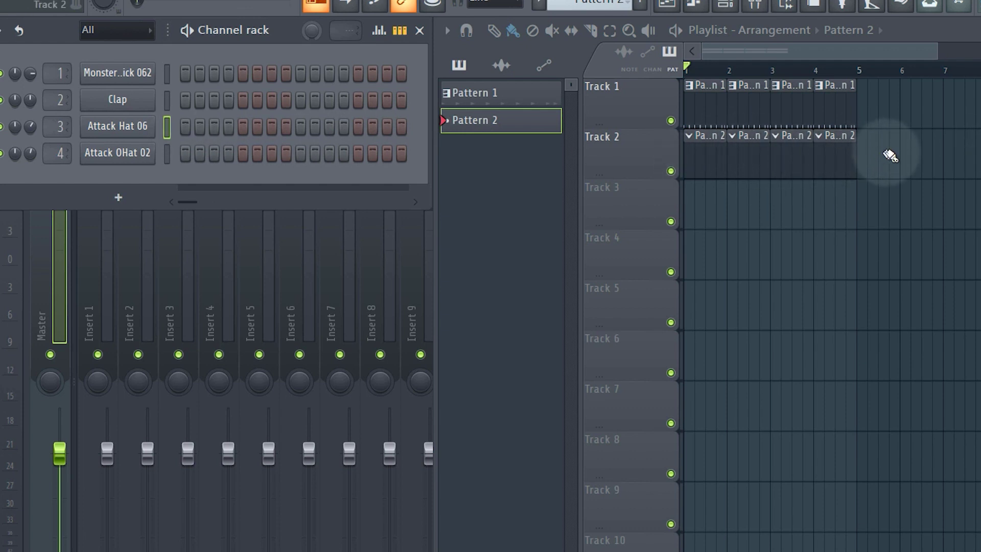
pyautogui.moveTo(889, 156); pyautogui.dragTo(718, 164)
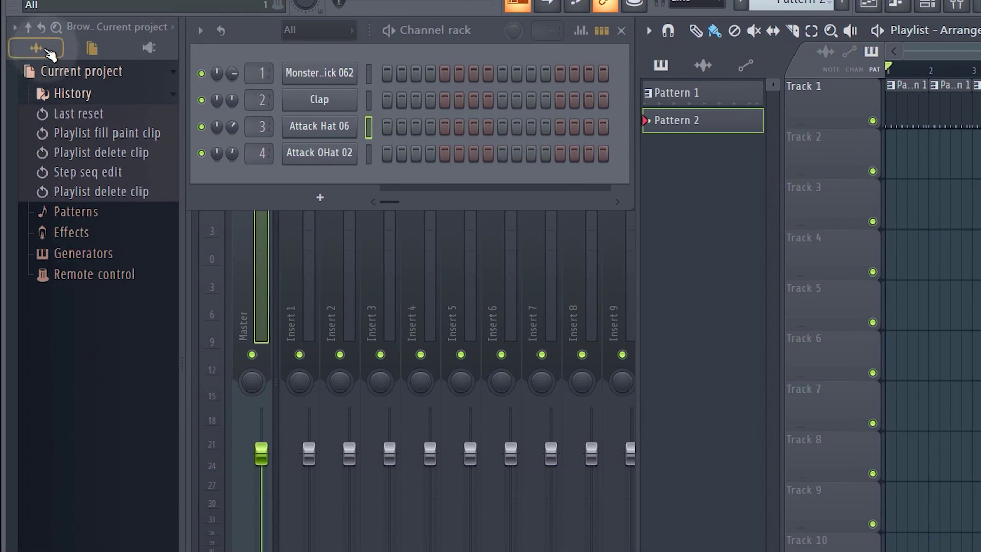
# Step: Browse the plugin database's generators down to the Synth classic instruments and look through them
pyautogui.click(48, 50)
pyautogui.scroll(10, 57, 407)
pyautogui.click(62, 401)
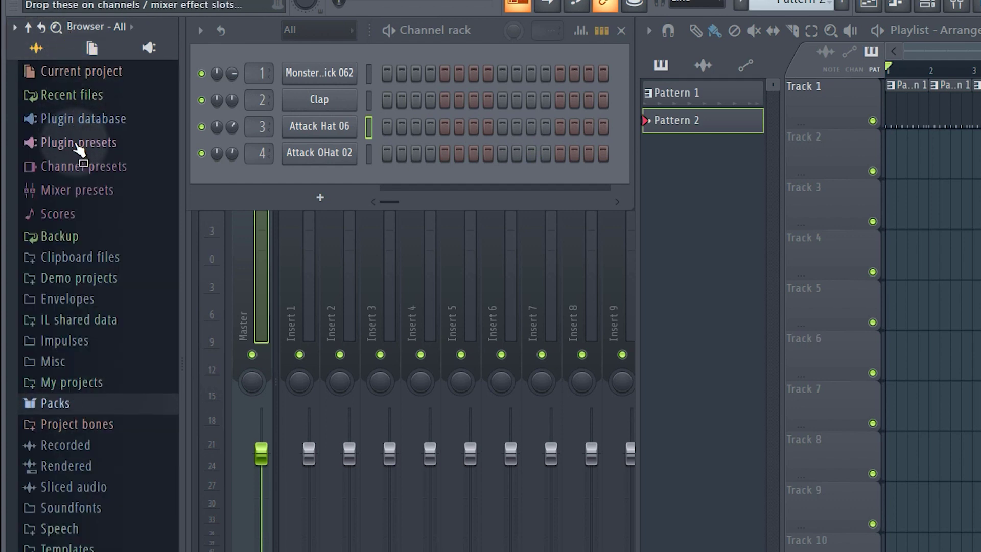
pyautogui.click(77, 120)
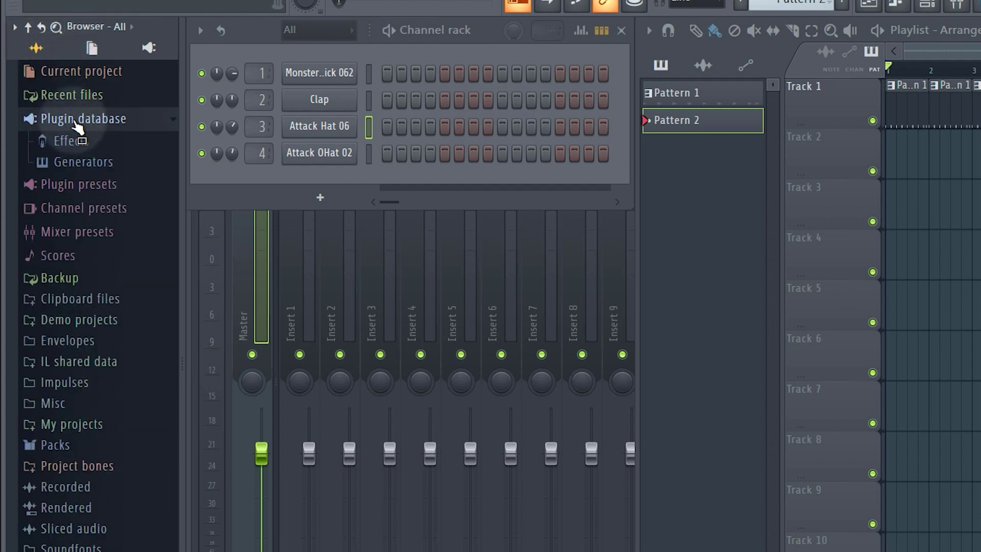
pyautogui.click(84, 162)
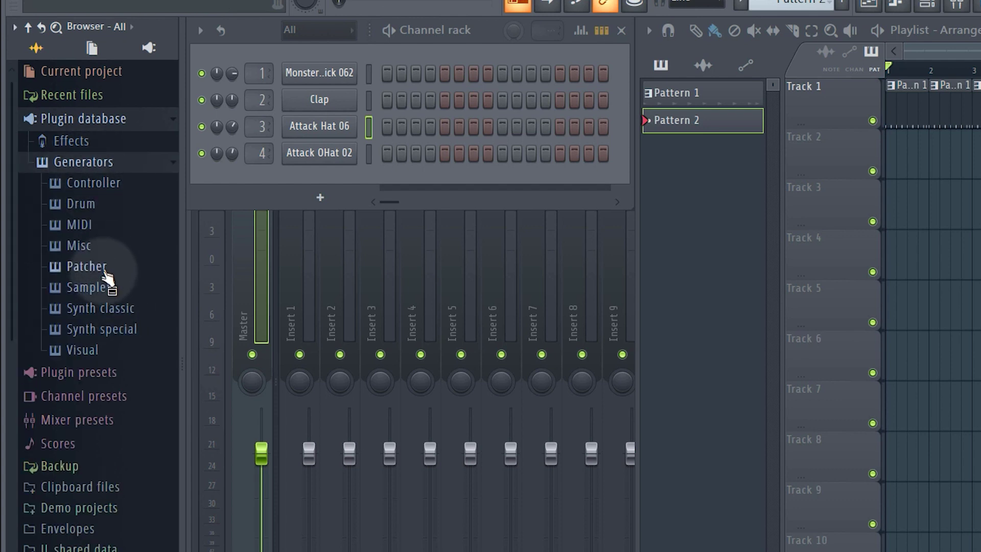
pyautogui.moveTo(111, 307); pyautogui.dragTo(115, 313)
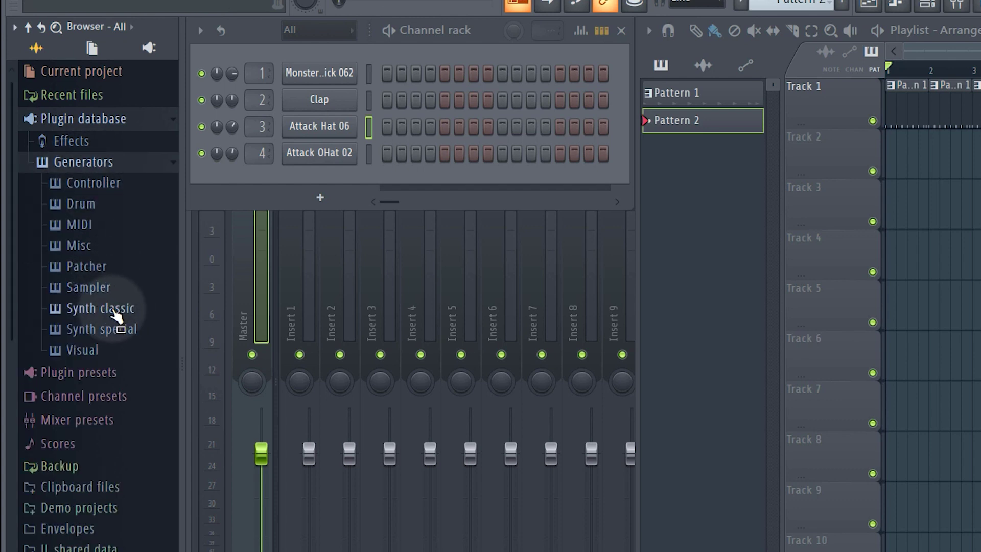
pyautogui.click(117, 316)
pyautogui.scroll(-2, 125, 349)
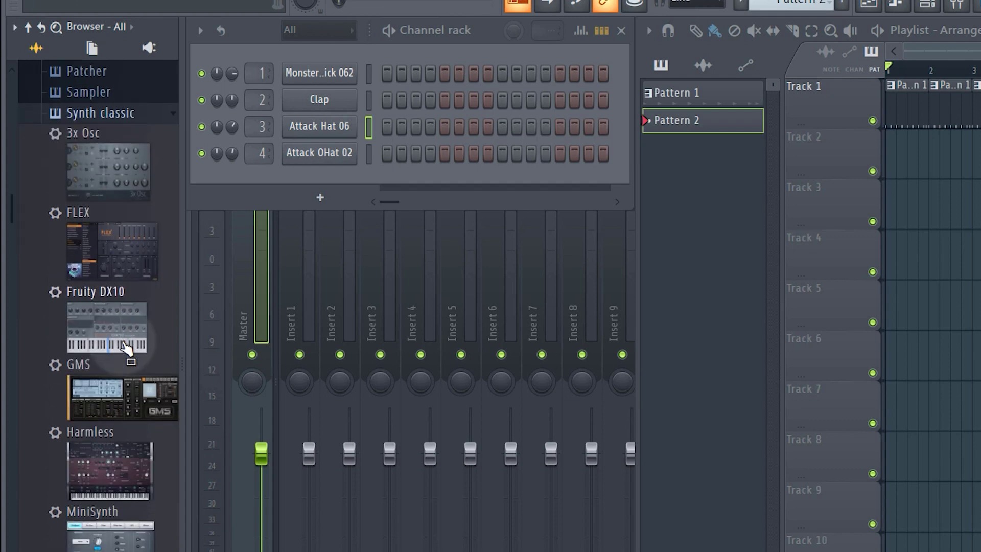
pyautogui.scroll(-4, 125, 341)
pyautogui.scroll(4, 123, 368)
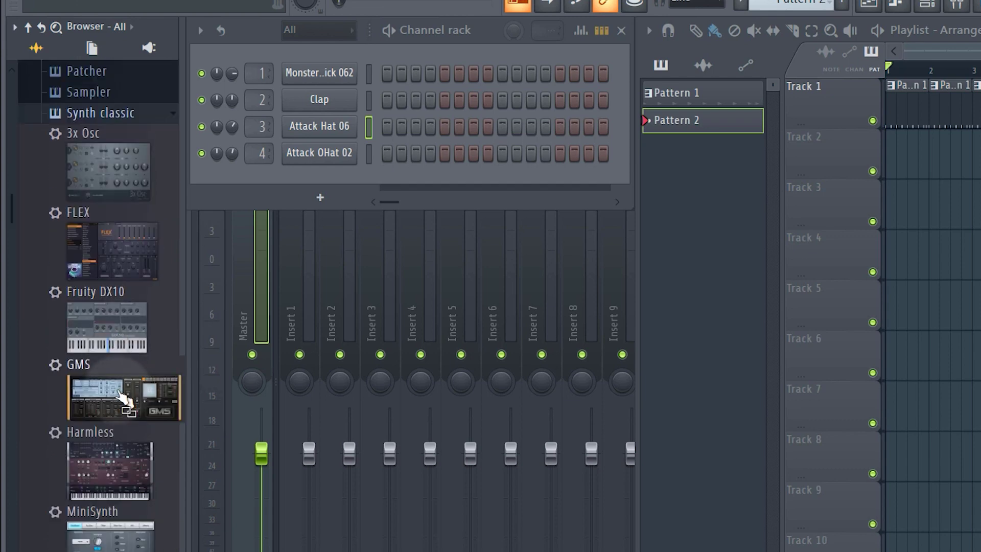
# Step: Add a GMS synth channel to the channel rack and move its plugin window clear of the rack
pyautogui.moveTo(123, 398); pyautogui.dragTo(316, 202)
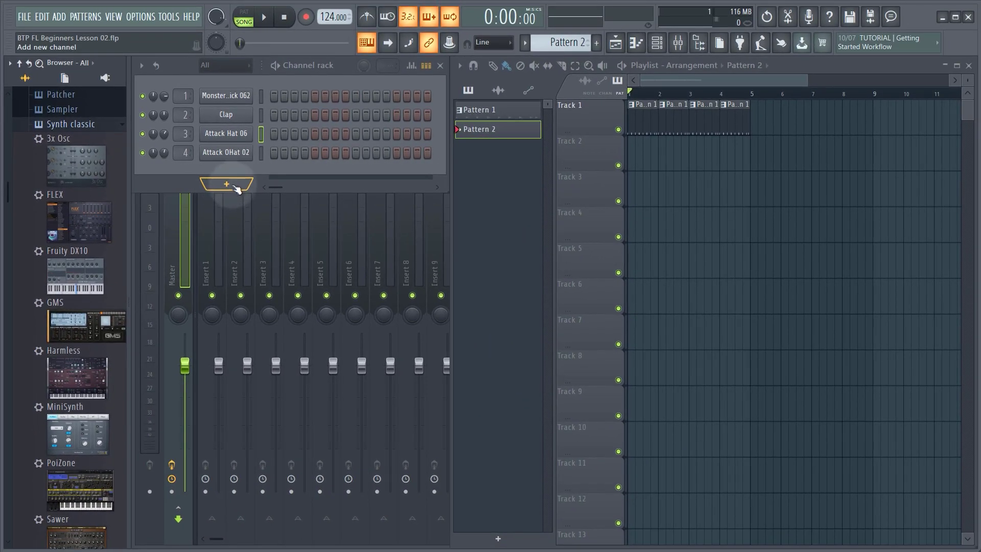
pyautogui.click(230, 188)
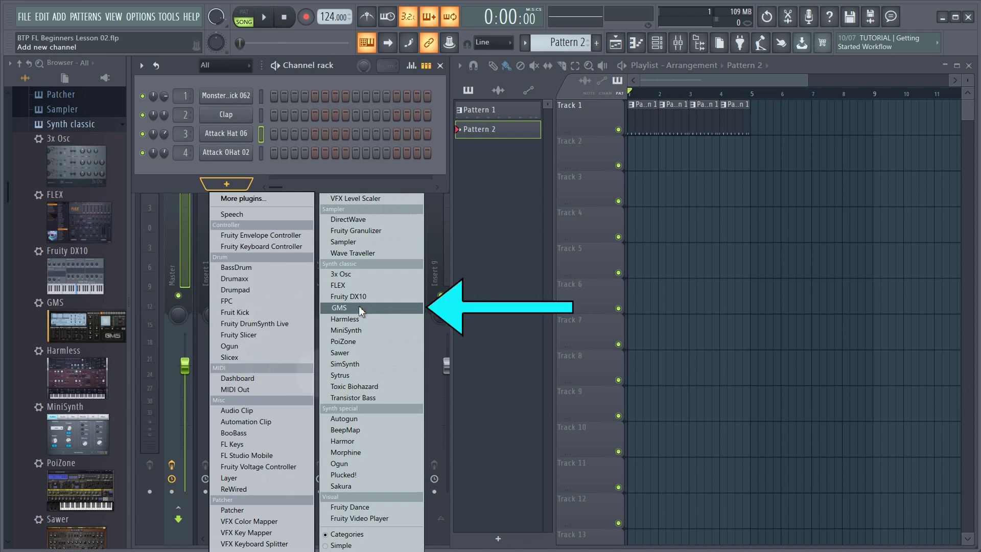
pyautogui.click(361, 310)
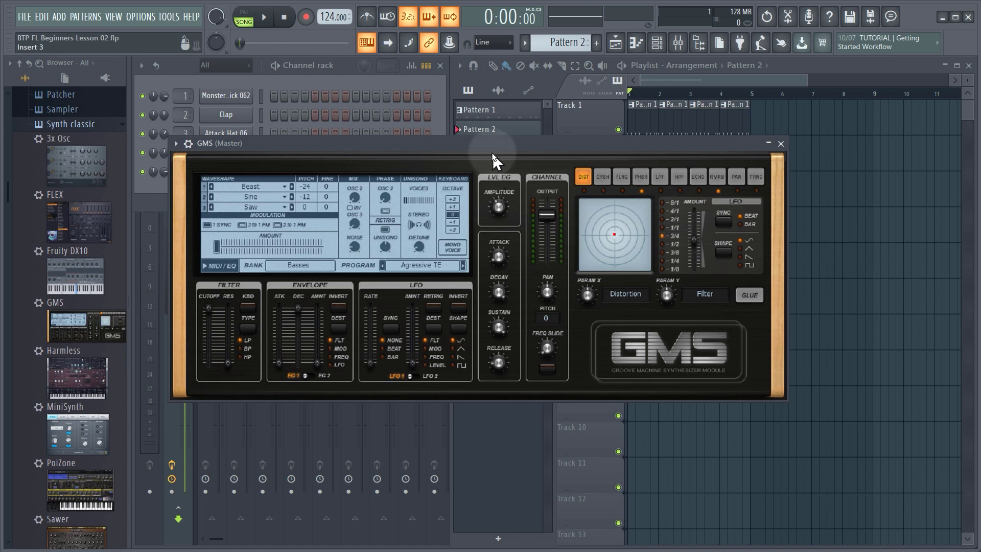
pyautogui.moveTo(493, 148); pyautogui.dragTo(586, 243)
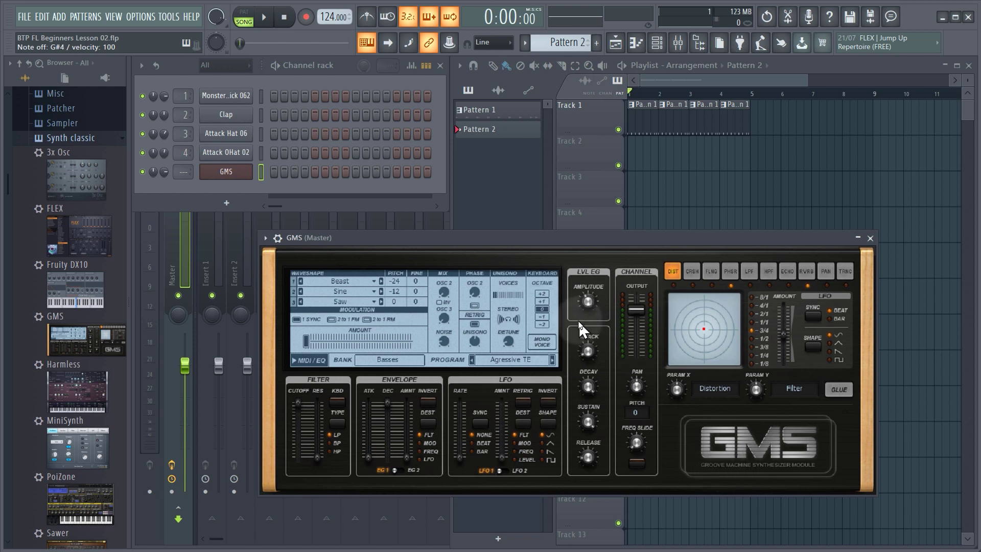
pyautogui.moveTo(579, 322); pyautogui.dragTo(583, 320)
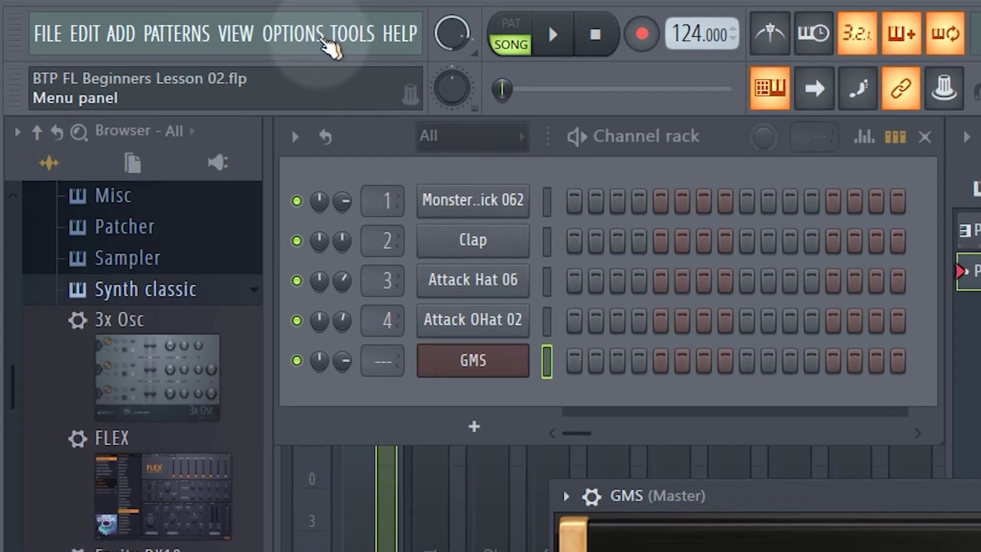
# Step: Switch the Impact GX61 MIDI input off and back on in the MIDI settings, and close the settings
pyautogui.click(154, 17)
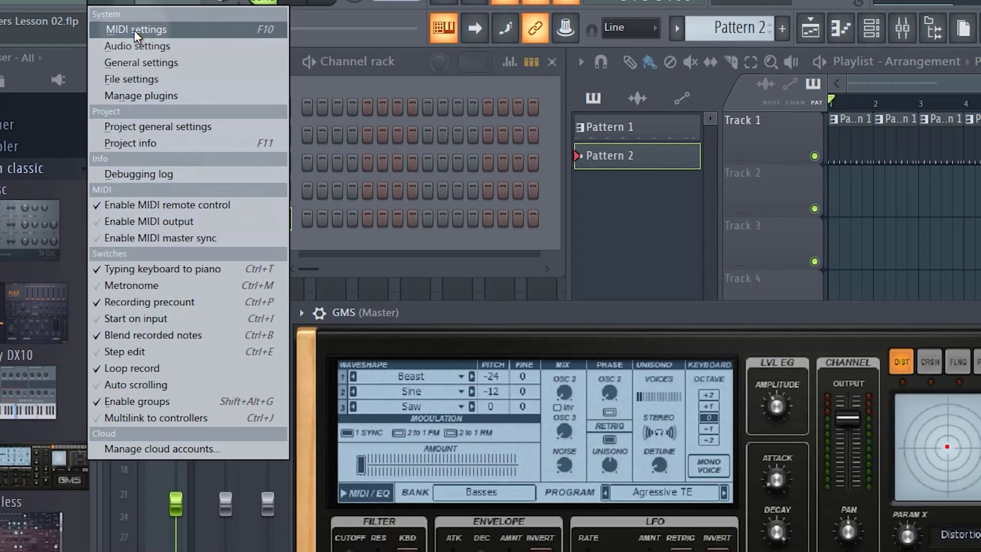
pyautogui.click(327, 90)
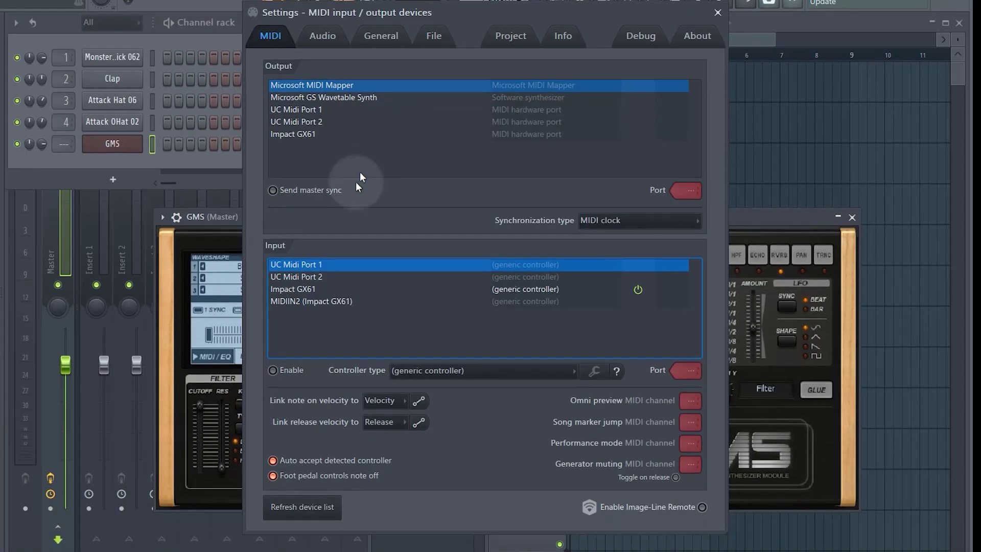
pyautogui.click(303, 289)
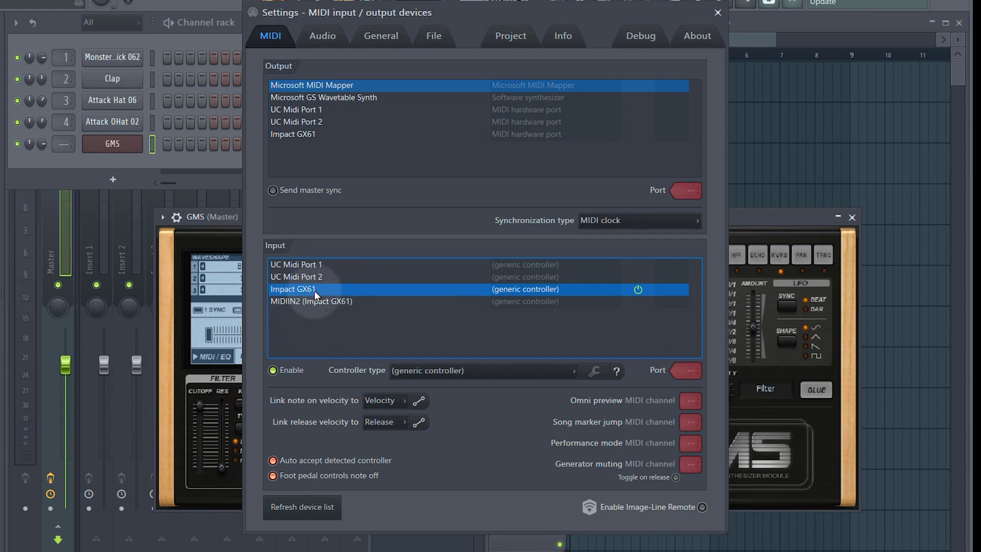
pyautogui.click(273, 370)
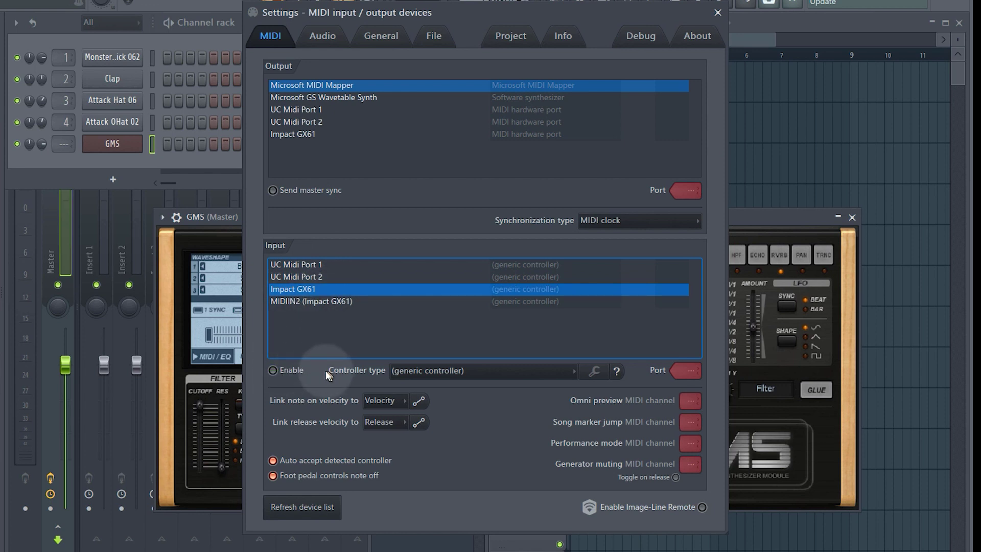
pyautogui.click(272, 370)
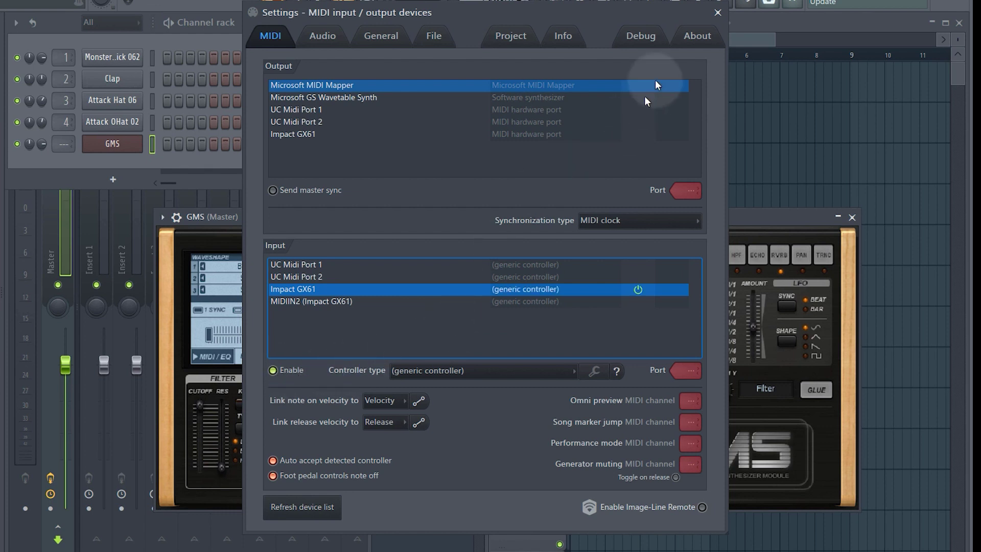
pyautogui.press('Escape')
pyautogui.click(718, 12)
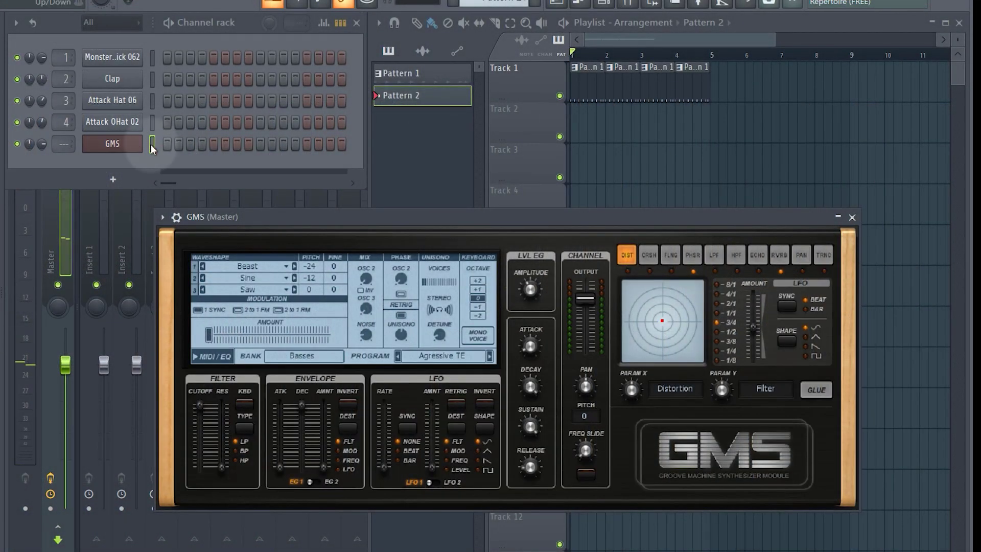
# Step: Switch the selected channel to Attack Hat 06 and back to GMS
pyautogui.click(152, 101)
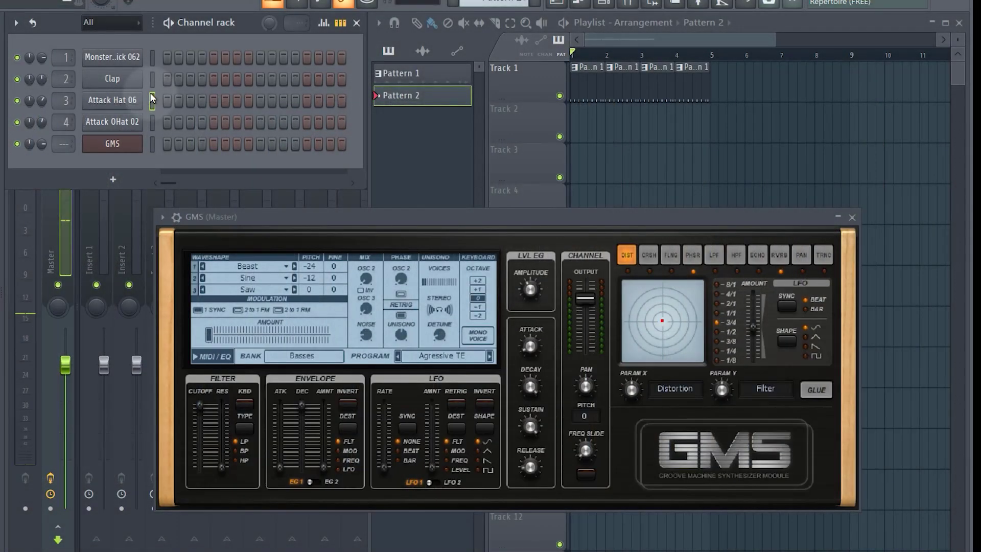
pyautogui.click(153, 143)
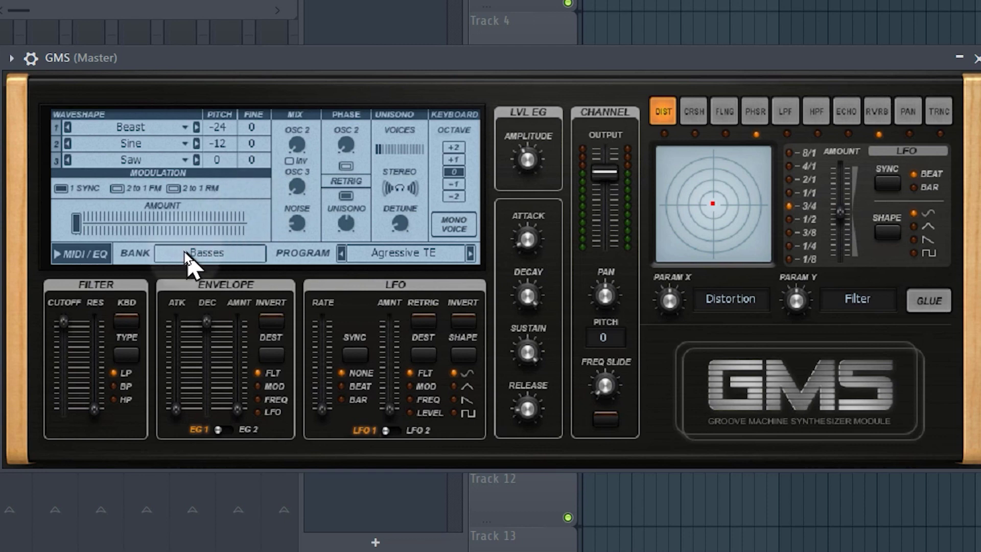
# Step: Look through the GMS presets library, including the Basses, Leads & Synths and Pads & Textures banks
pyautogui.click(214, 254)
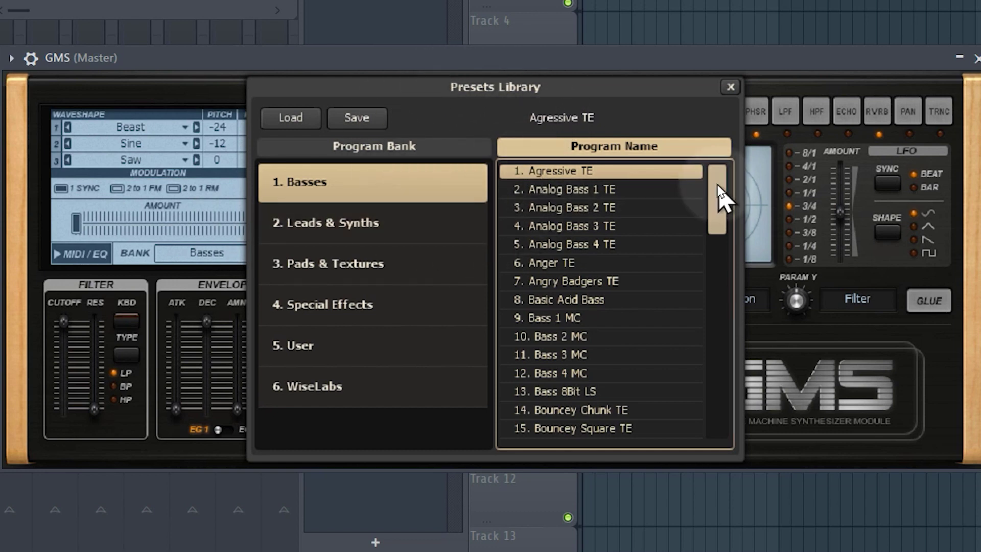
pyautogui.moveTo(720, 197); pyautogui.dragTo(727, 177)
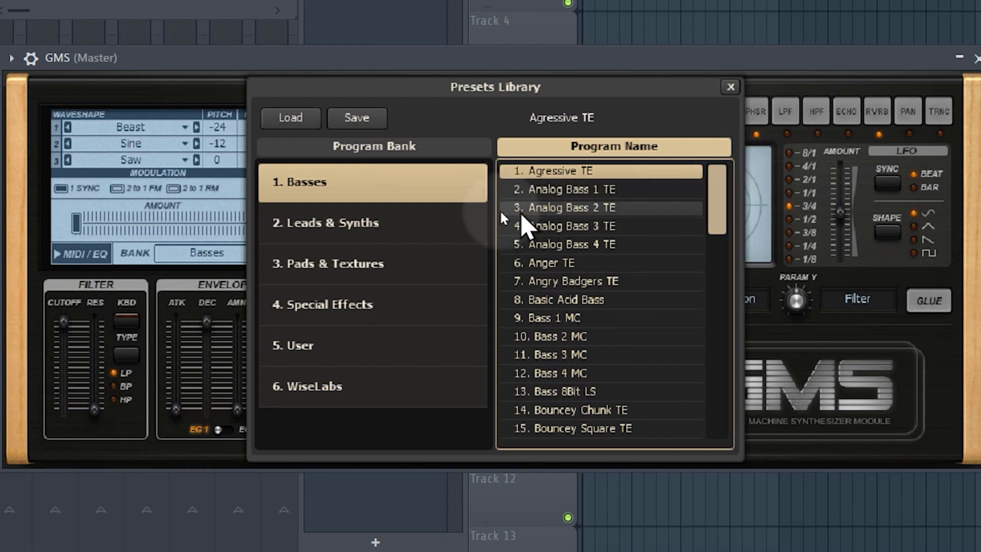
pyautogui.click(403, 236)
pyautogui.click(399, 263)
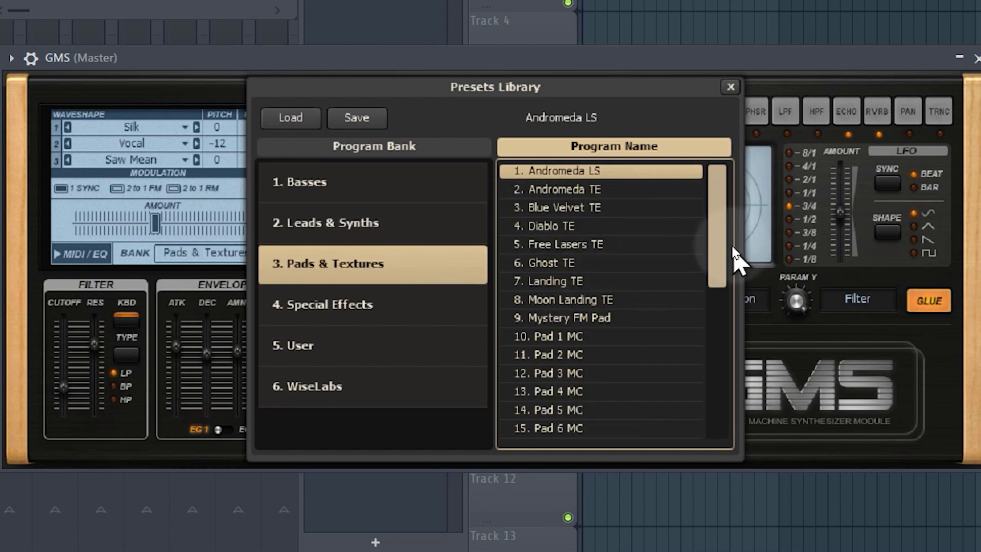
pyautogui.moveTo(725, 240); pyautogui.dragTo(755, 179)
# Step: Load the Skully TE preset from the Basses bank of GMS and close the presets library
pyautogui.click(357, 184)
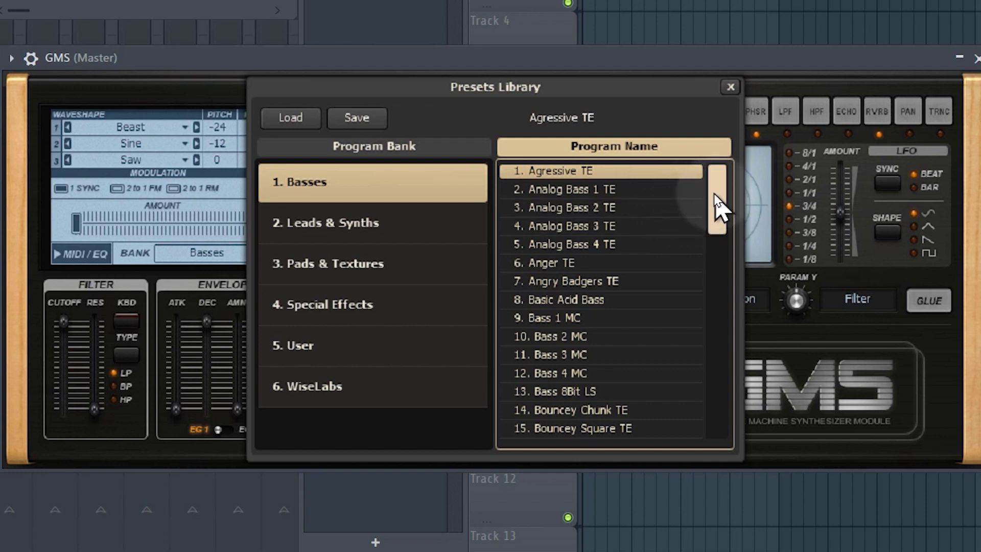
pyautogui.moveTo(719, 208); pyautogui.dragTo(736, 379)
pyautogui.click(579, 358)
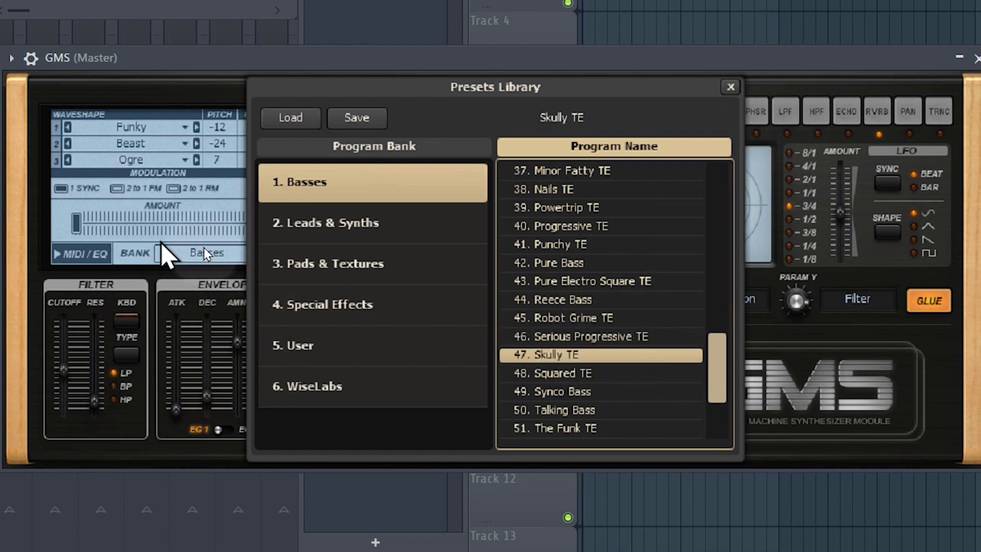
pyautogui.click(826, 61)
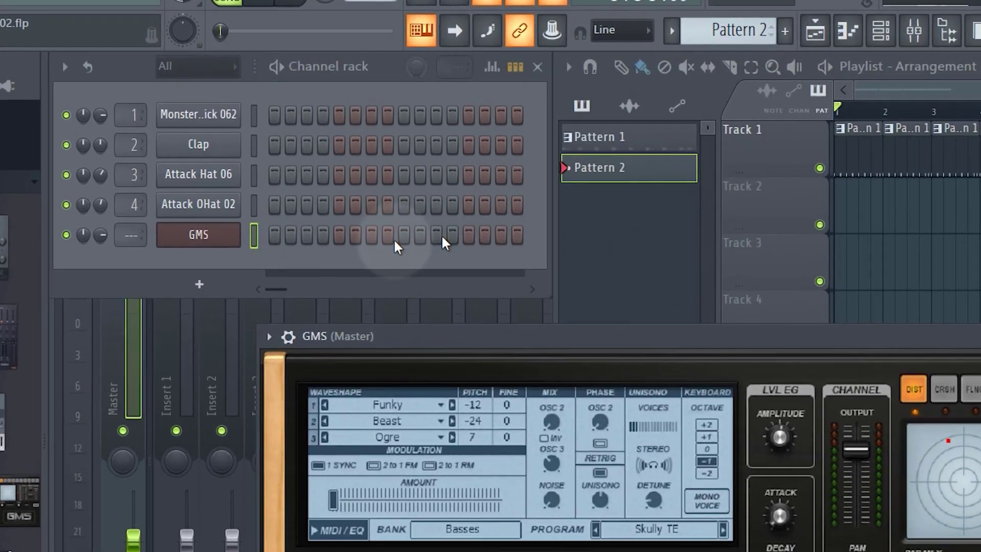
# Step: Enter GMS steps 1, 4, 6, 9 and 11 in Pattern 2 and play the pattern
pyautogui.click(274, 177)
pyautogui.click(307, 178)
pyautogui.click(365, 256)
pyautogui.click(418, 255)
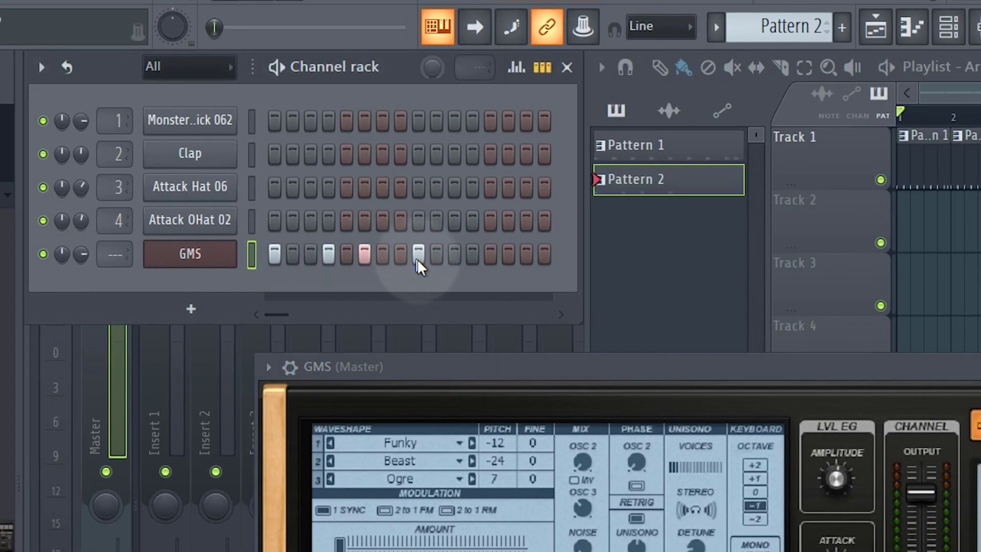
pyautogui.click(455, 255)
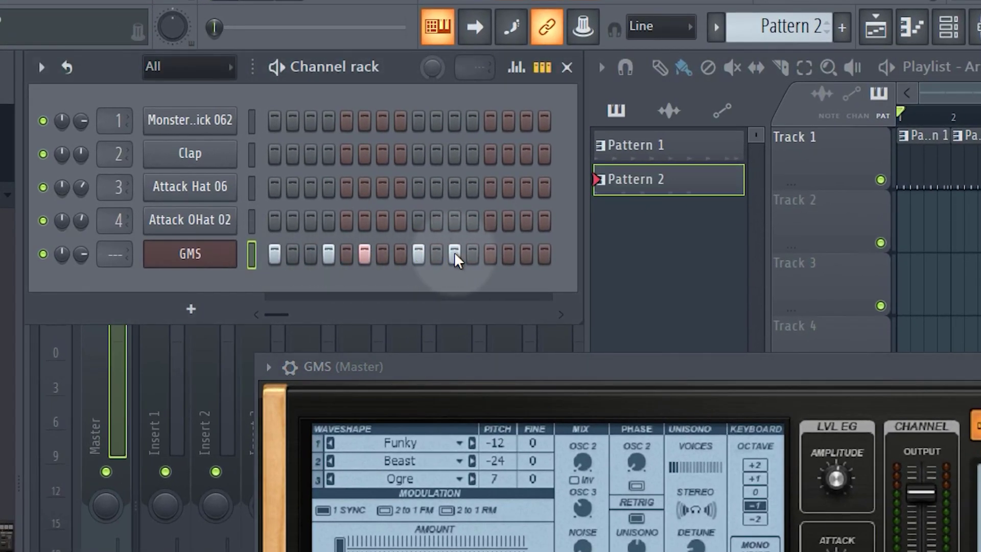
pyautogui.click(276, 67)
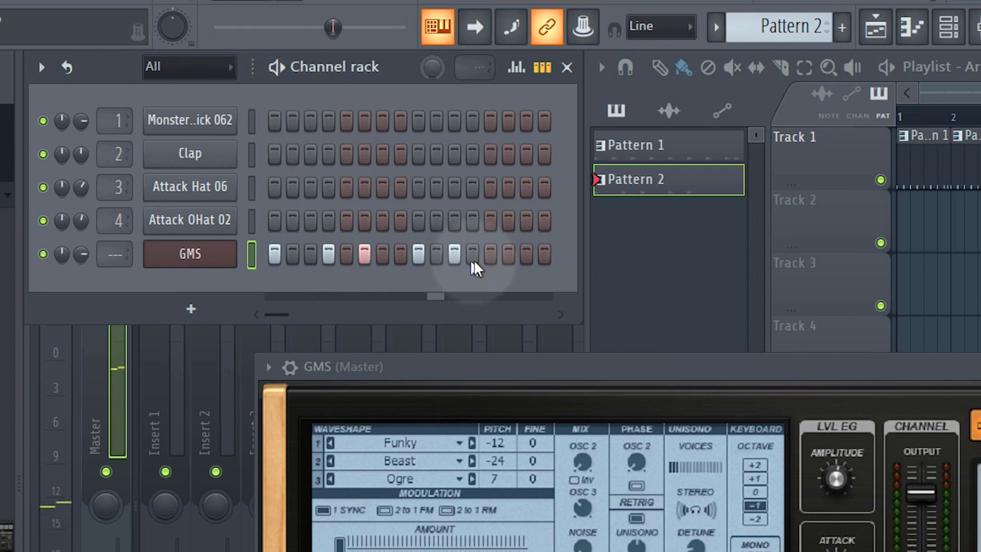
# Step: Clear all the GMS steps from Pattern 2
pyautogui.click(455, 255)
pyautogui.click(418, 255)
pyautogui.click(329, 254)
pyautogui.click(274, 254)
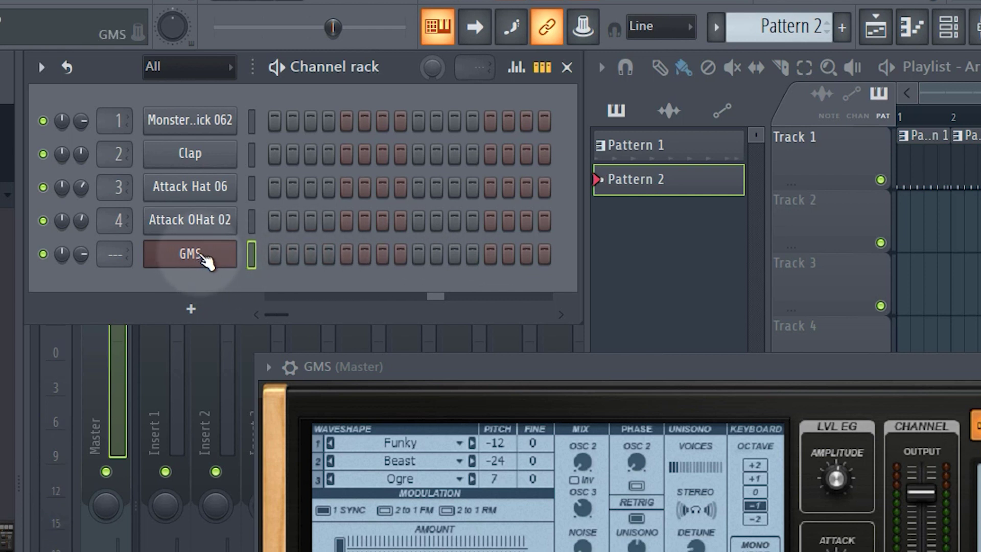
# Step: Open the piano roll for the GMS channel in Pattern 2 and shift its window slightly upward
pyautogui.rightClick(202, 256)
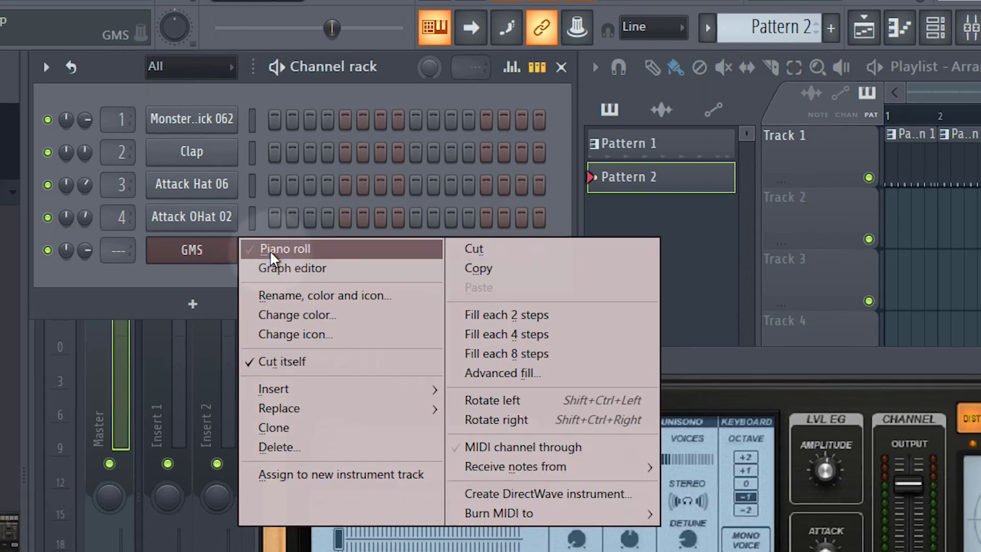
pyautogui.click(274, 251)
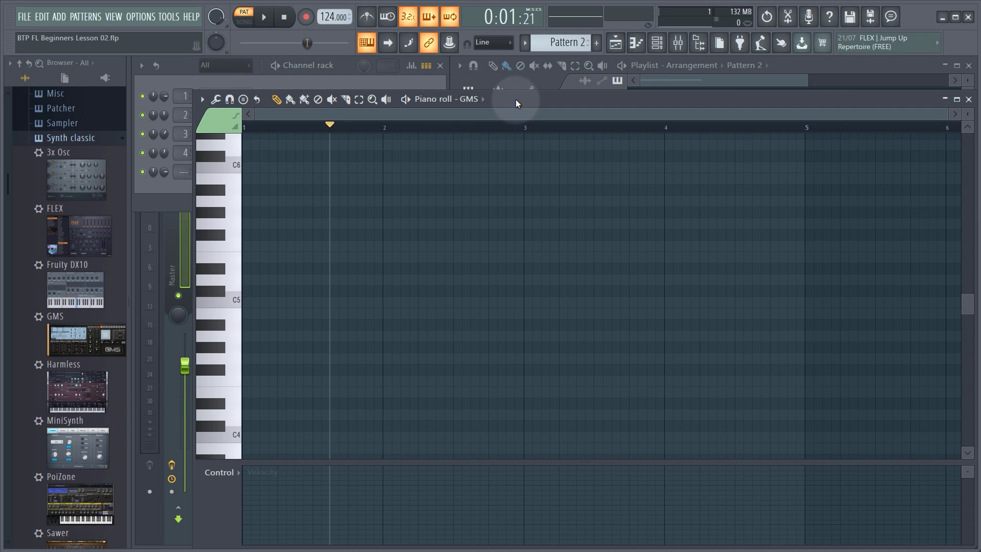
pyautogui.moveTo(517, 99); pyautogui.dragTo(504, 83)
pyautogui.moveTo(219, 150); pyautogui.dragTo(218, 407)
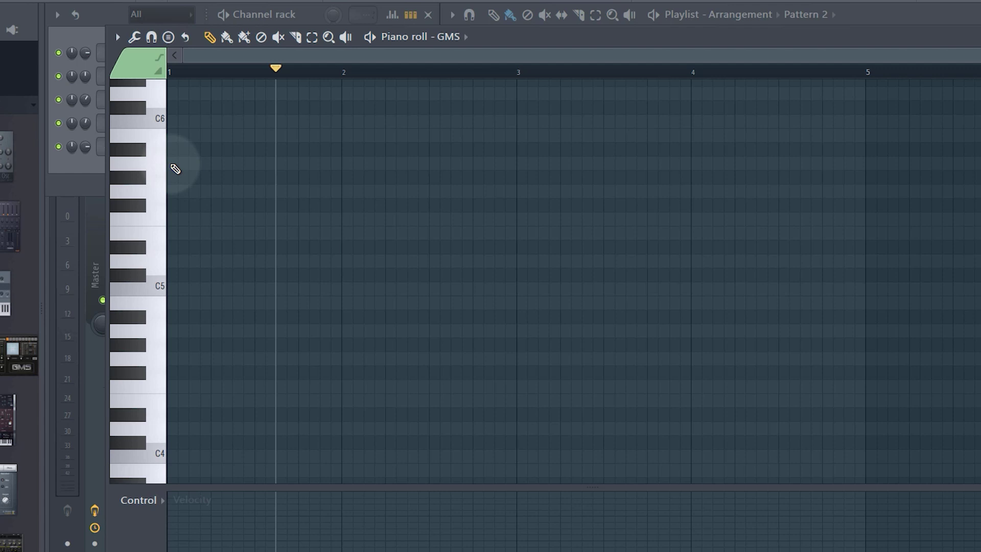
# Step: Place an A5 note two steps long at the start of bar 1 in the GMS piano roll
pyautogui.click(233, 186)
pyautogui.moveTo(233, 186); pyautogui.dragTo(270, 179)
pyautogui.moveTo(173, 138); pyautogui.dragTo(128, 150)
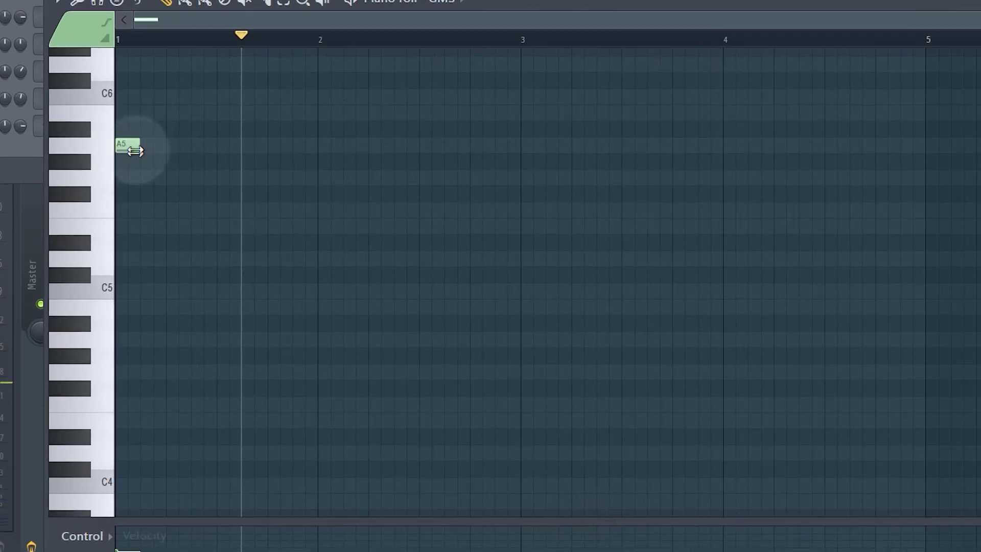
pyautogui.click(162, 211)
pyautogui.click(225, 242)
pyautogui.click(386, 276)
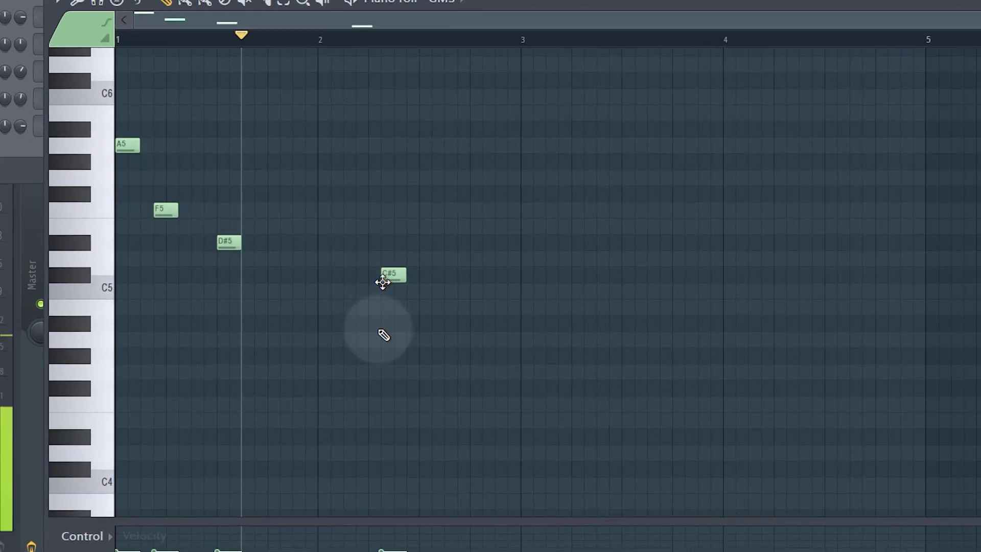
pyautogui.rightClick(398, 278)
pyautogui.rightClick(238, 244)
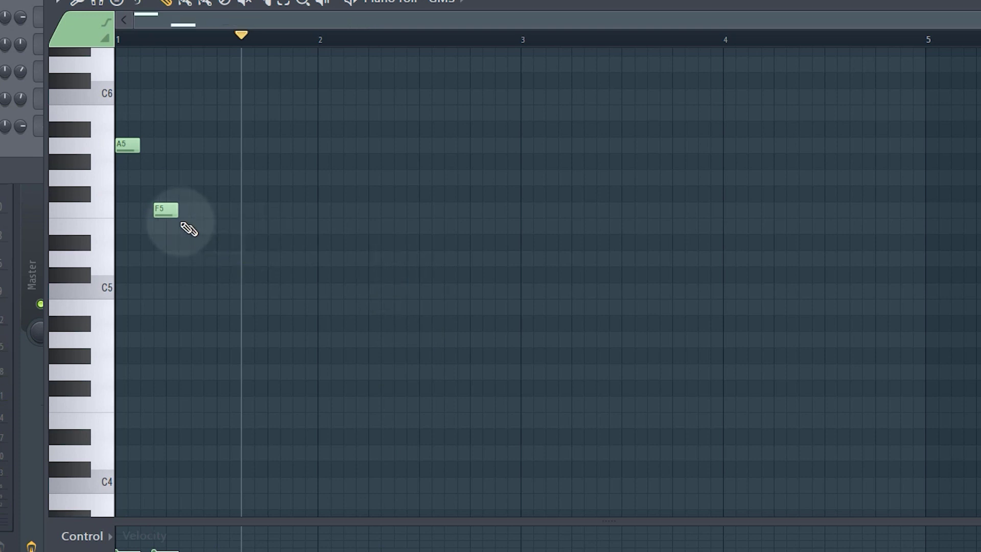
pyautogui.rightClick(167, 211)
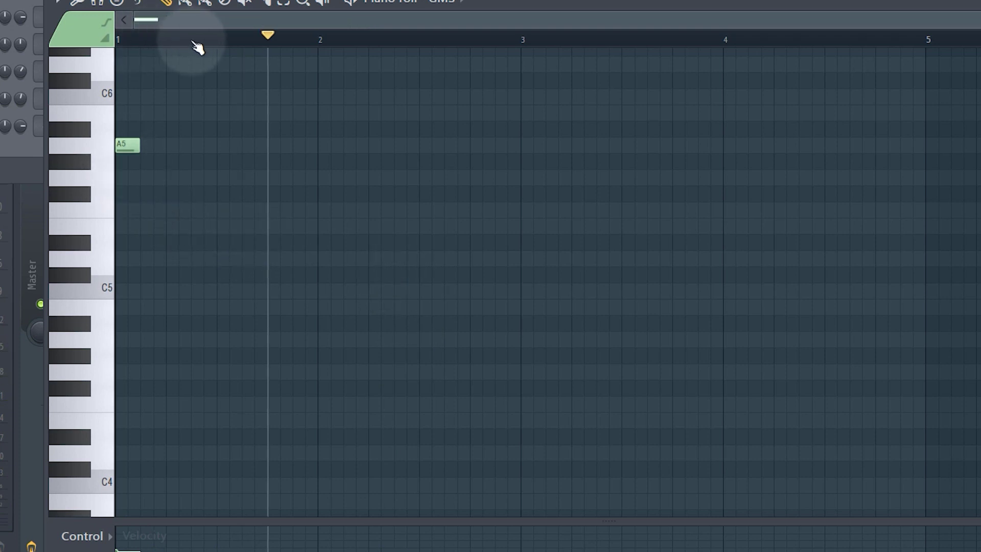
# Step: Return the playhead to the start of bar 1 and audition the A5 note
pyautogui.moveTo(153, 41); pyautogui.dragTo(123, 53)
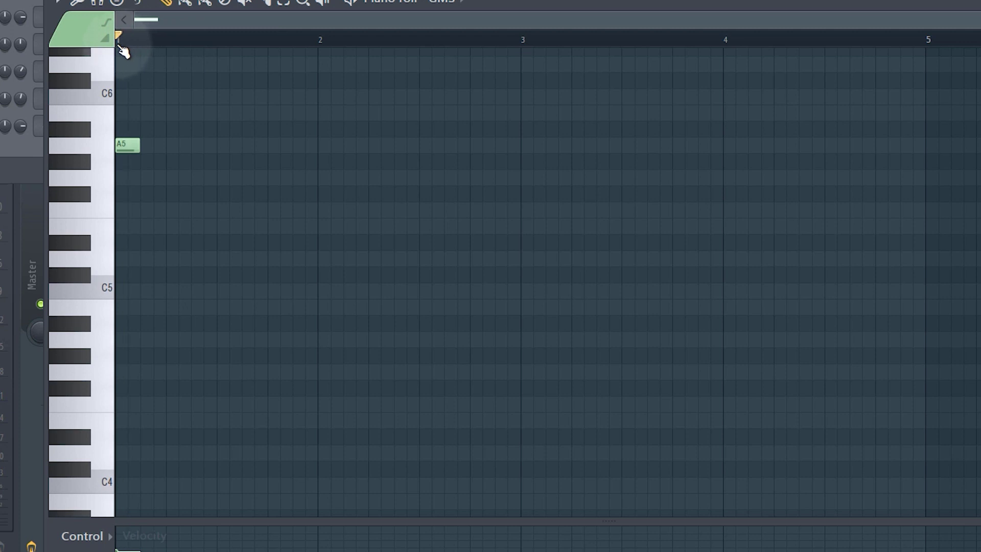
pyautogui.press('space')
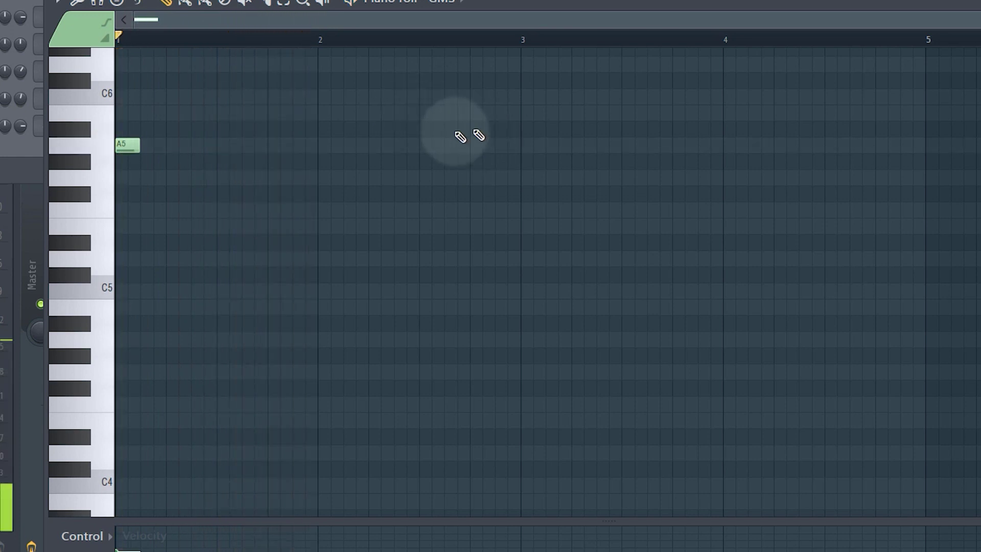
pyautogui.press('space')
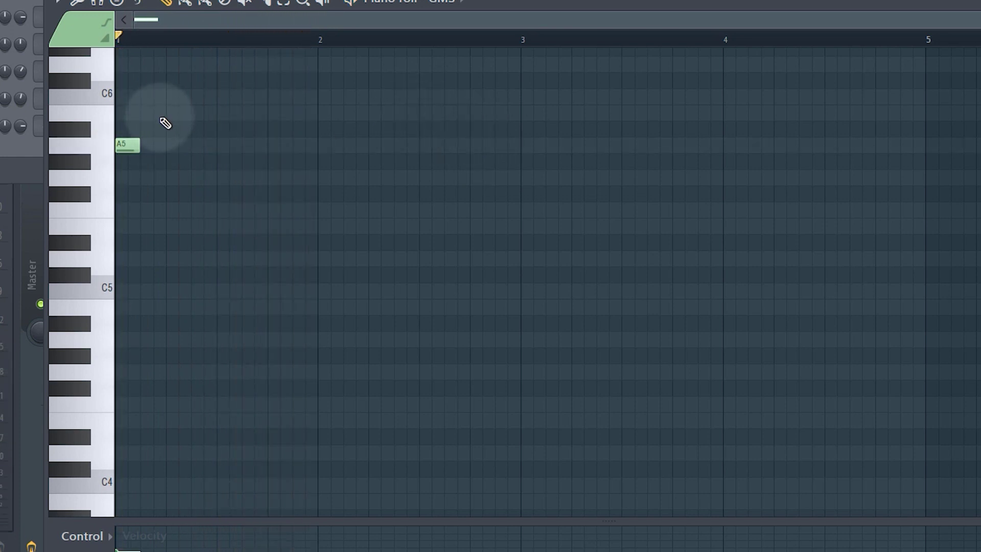
pyautogui.moveTo(135, 149)
pyautogui.mouseDown()
pyautogui.moveTo(247, 144)
pyautogui.moveTo(127, 143)
pyautogui.moveTo(186, 140)
pyautogui.moveTo(137, 141)
pyautogui.mouseUp()
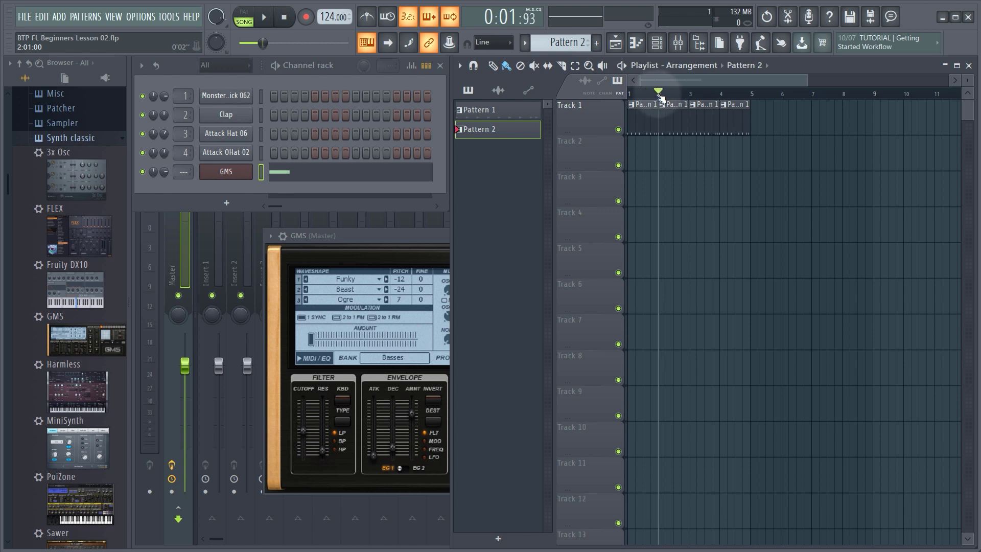
# Step: Rewind the playlist to bar 1 and play the Pattern 1 arrangement in song mode
pyautogui.press('space')
pyautogui.press('l')
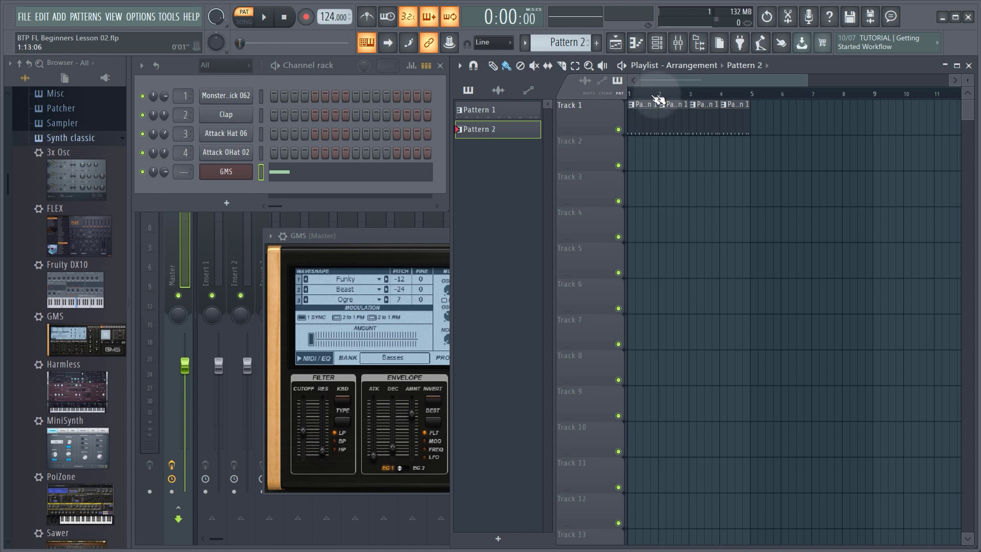
pyautogui.moveTo(661, 98); pyautogui.dragTo(575, 99)
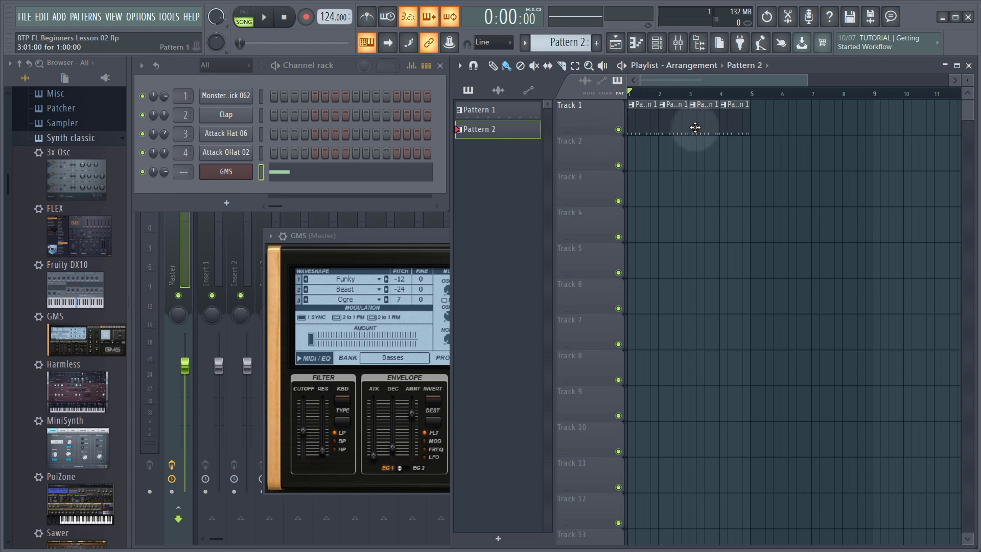
pyautogui.press('space')
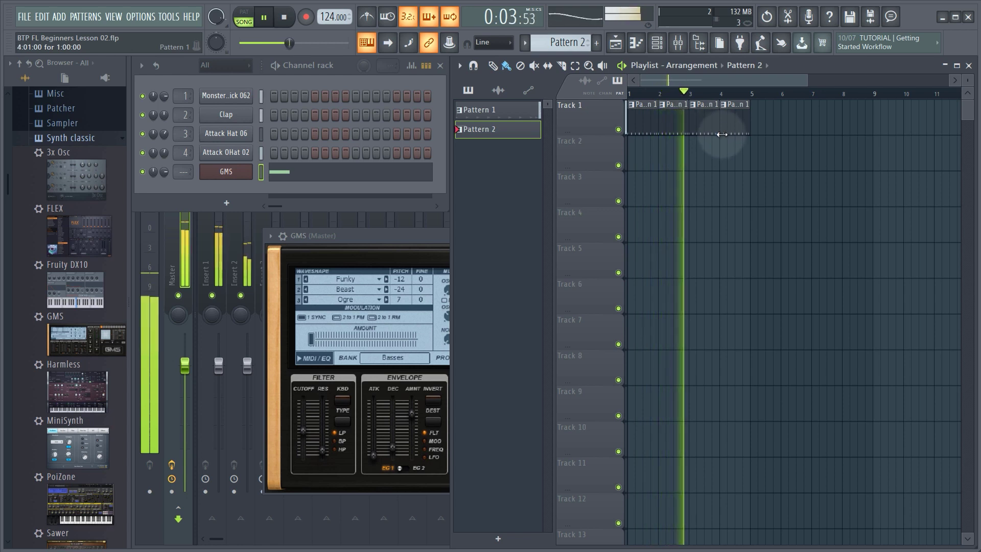
pyautogui.press('space')
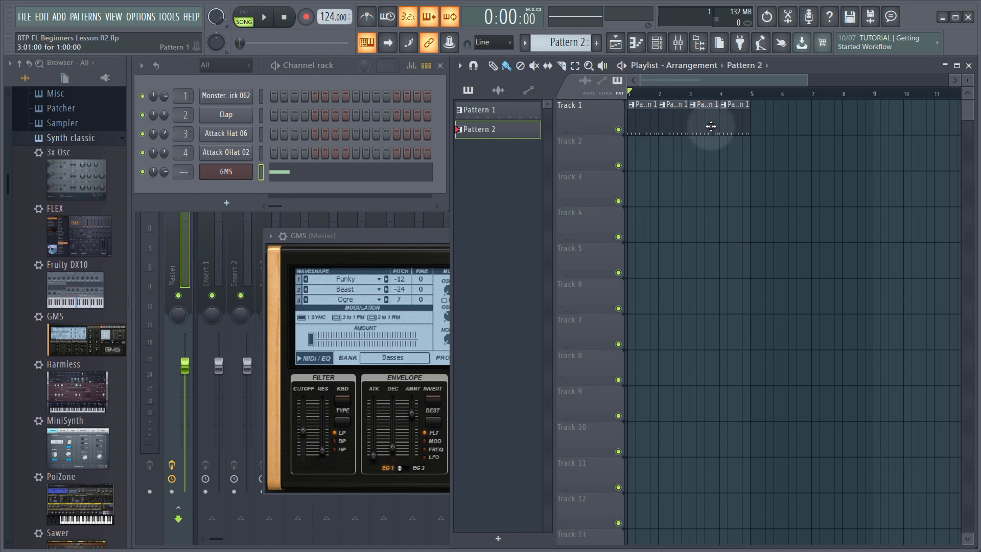
pyautogui.press('space')
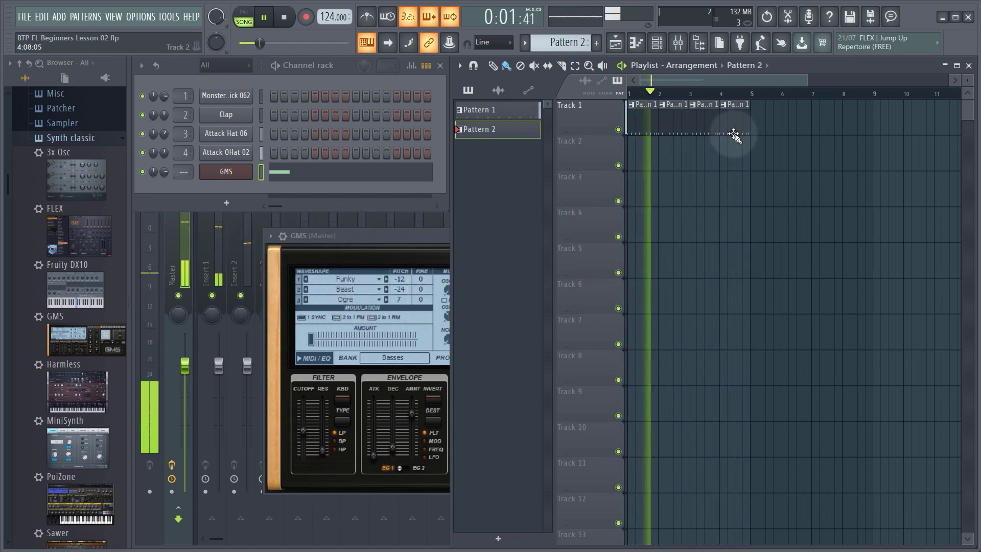
pyautogui.press('space')
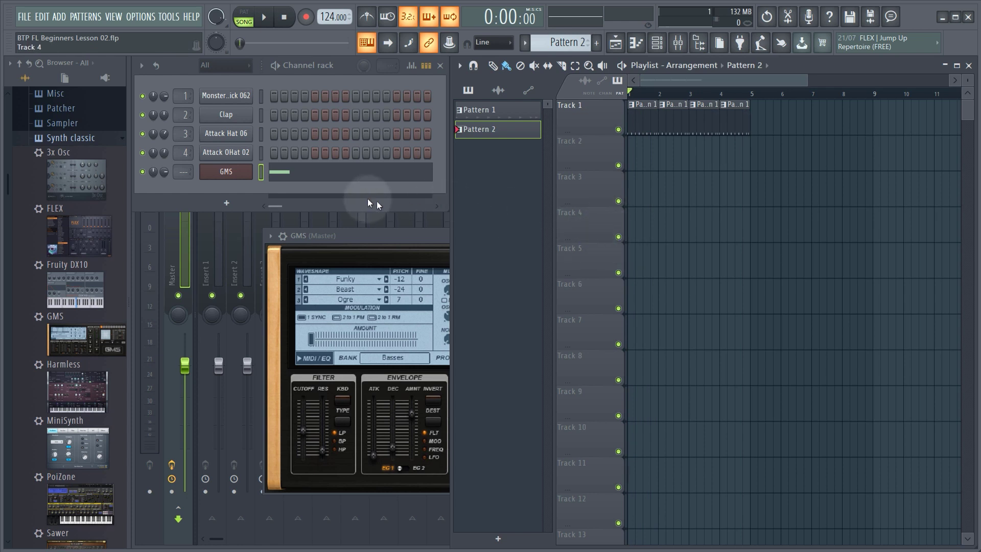
# Step: Reopen the piano roll for the GMS channel in Pattern 2 and audition the A5 key
pyautogui.rightClick(239, 173)
pyautogui.click(274, 174)
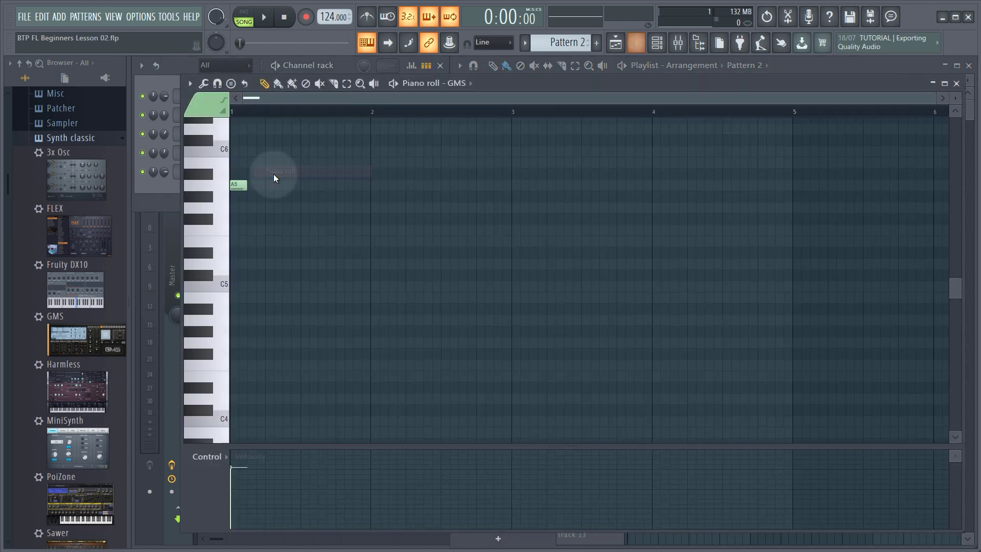
pyautogui.click(225, 185)
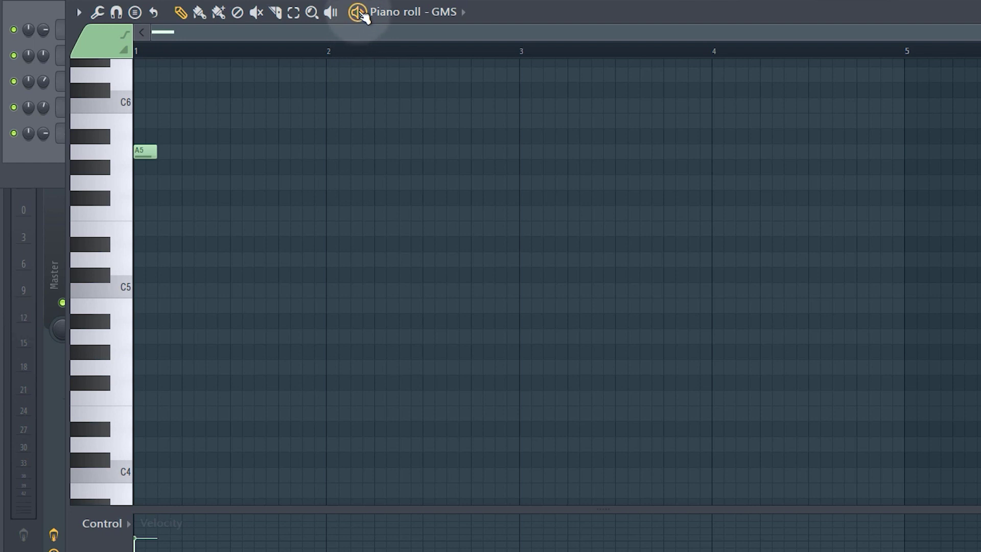
# Step: Play Pattern 2 from the piano roll several times in pattern mode, the last time with the metronome on
pyautogui.press('space')
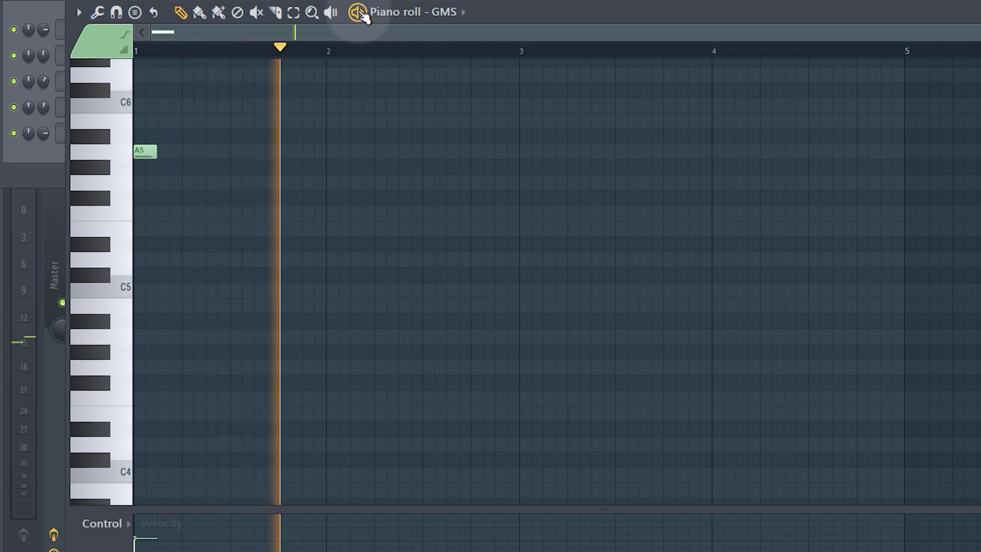
pyautogui.press('space')
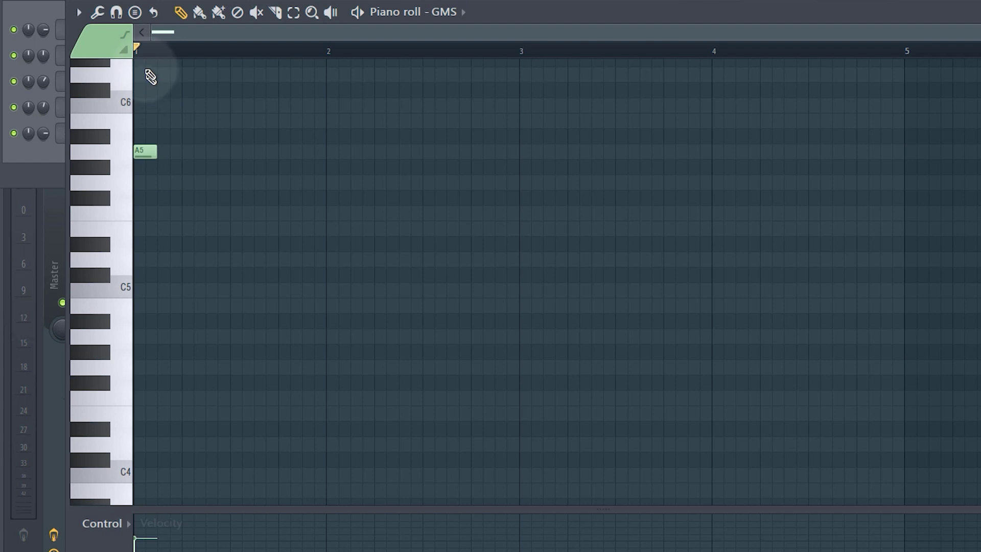
pyautogui.press('space')
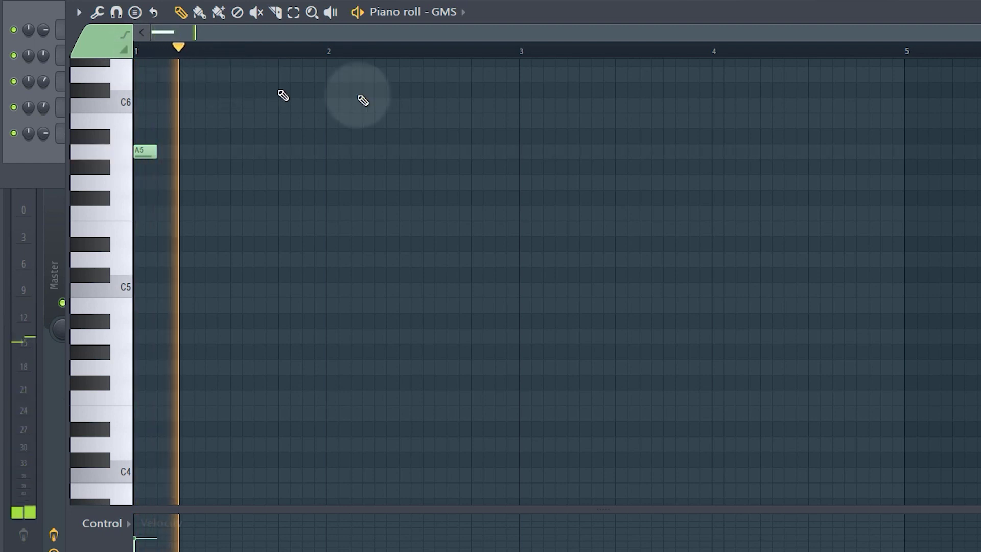
pyautogui.press('space')
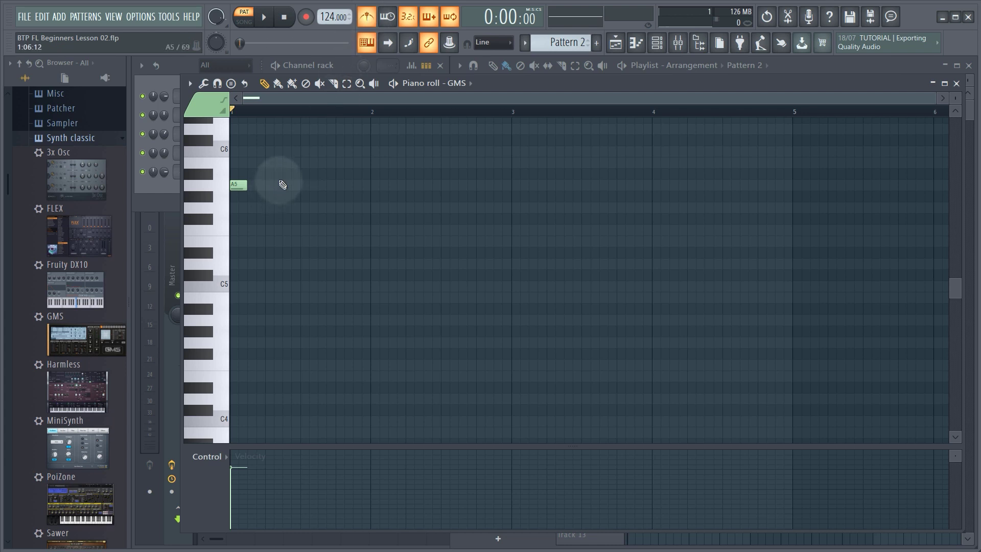
pyautogui.press('space')
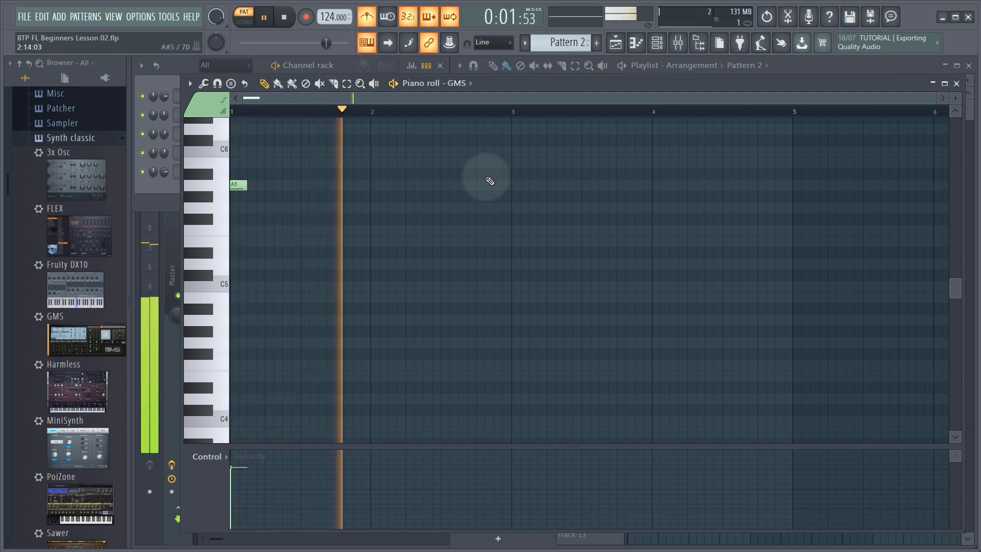
pyautogui.press('space')
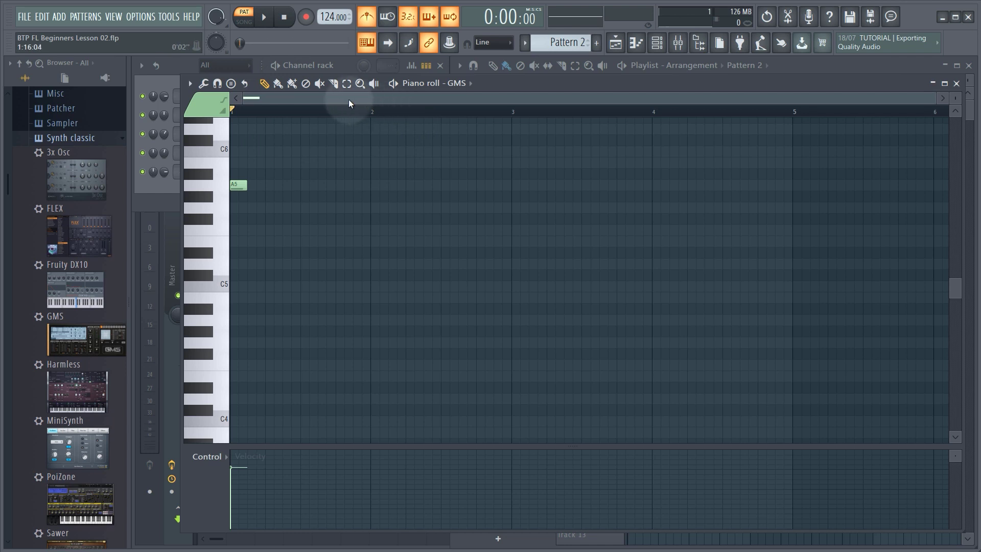
# Step: Zoom the piano roll's timeline in on roughly the first two bars, starting at bar 1
pyautogui.moveTo(323, 100); pyautogui.dragTo(448, 105)
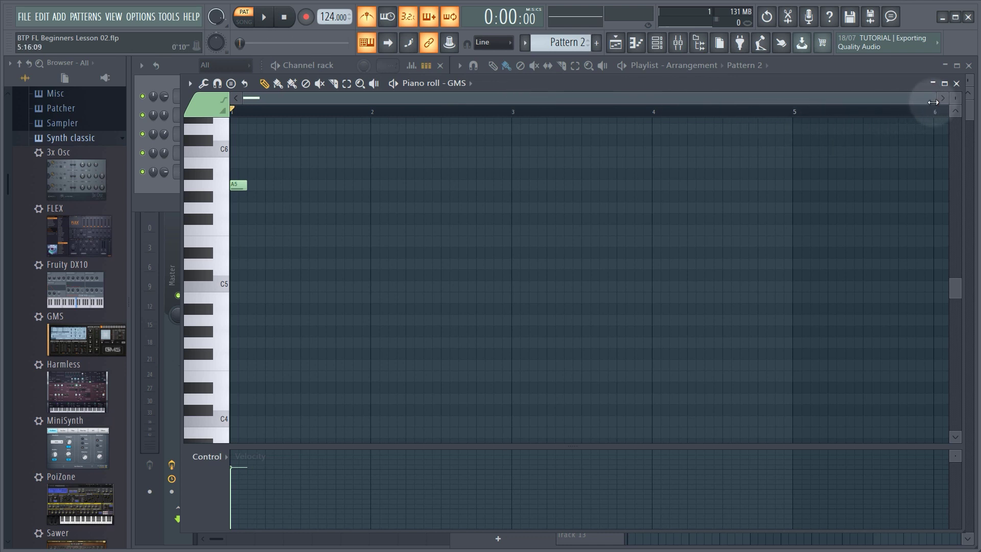
pyautogui.moveTo(933, 102); pyautogui.dragTo(519, 97)
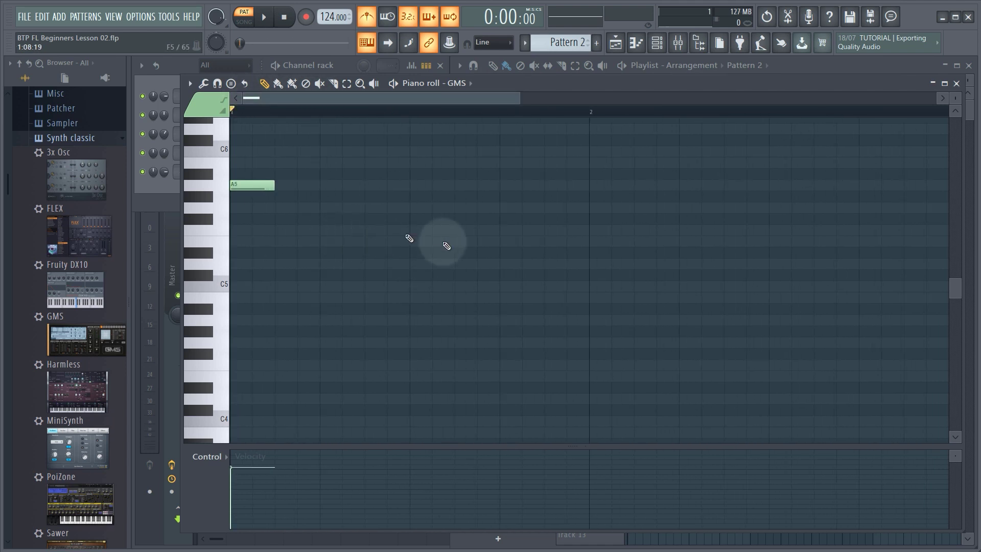
pyautogui.scroll(-5, 463, 257)
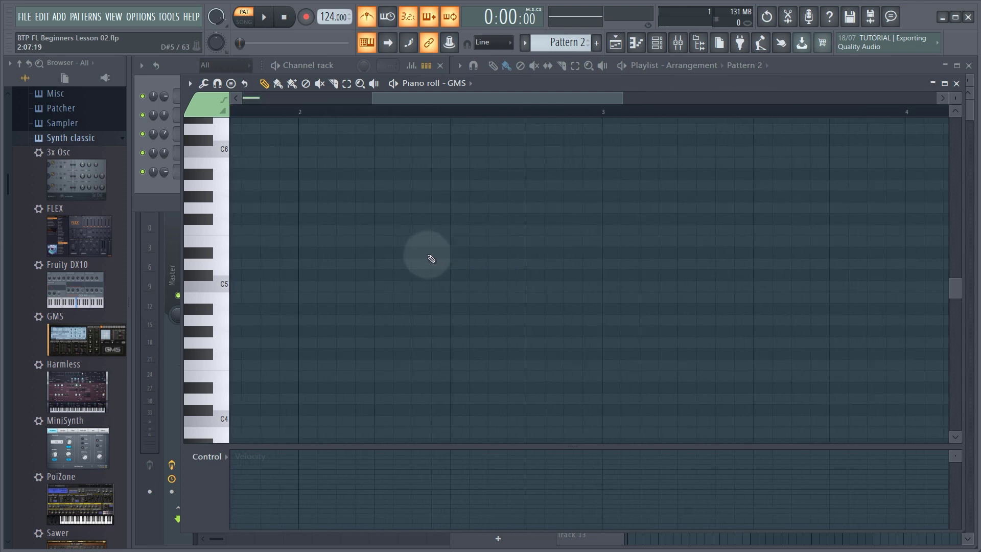
pyautogui.scroll(1, 432, 256)
pyautogui.scroll(-1, 429, 256)
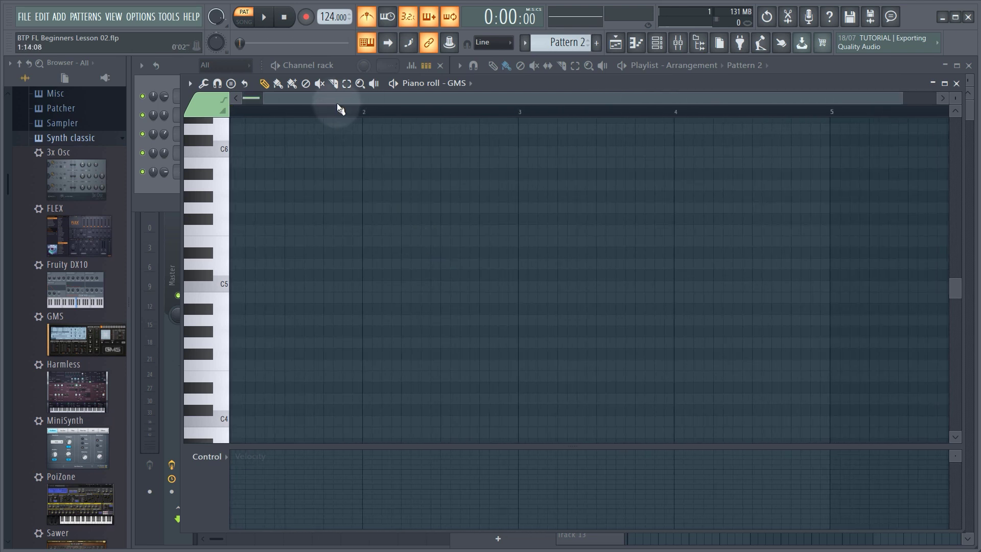
pyautogui.moveTo(337, 99); pyautogui.dragTo(290, 97)
pyautogui.moveTo(880, 98); pyautogui.dragTo(605, 99)
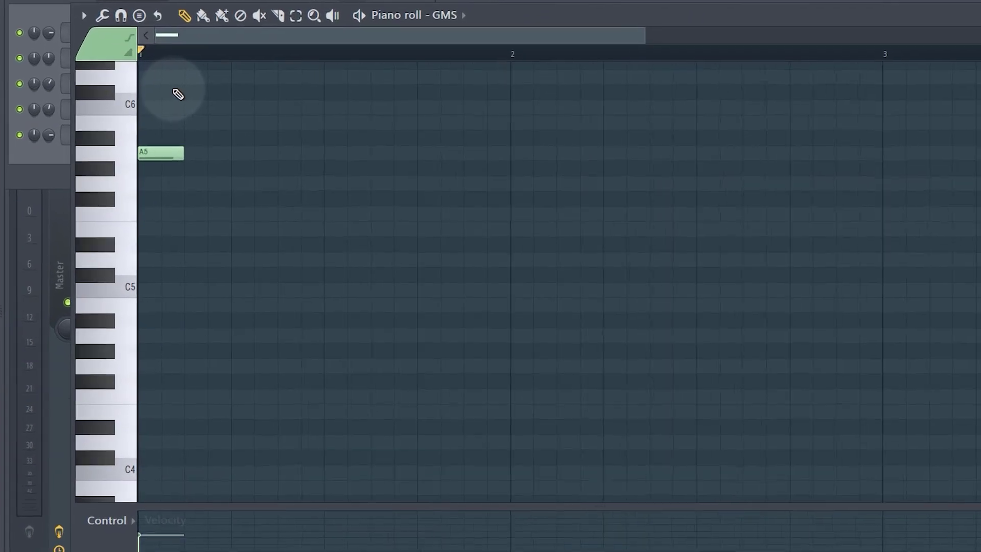
# Step: Add two-step A5 notes at steps 4, 7 and 11 of bar 1, playing the pattern between entries
pyautogui.press('space')
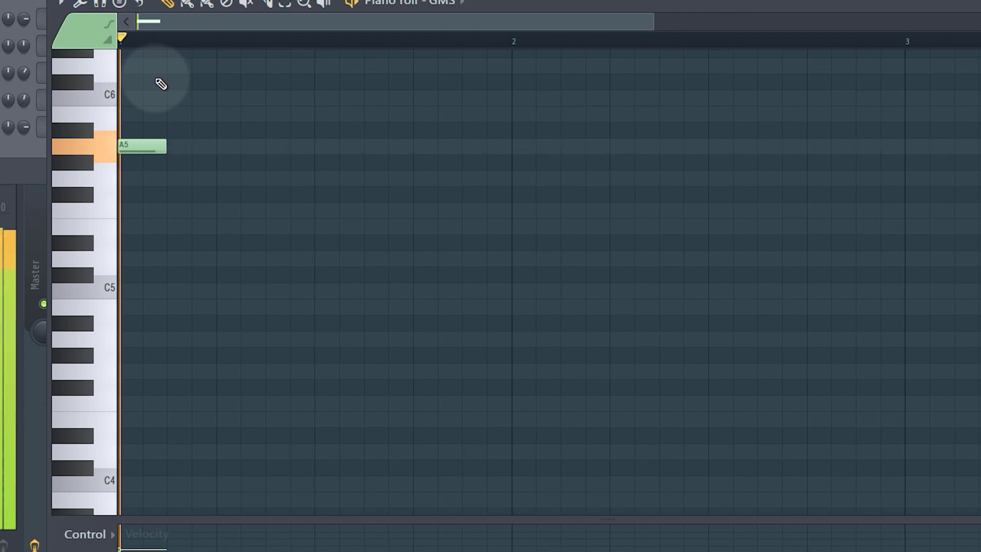
pyautogui.press('space')
pyautogui.click(202, 146)
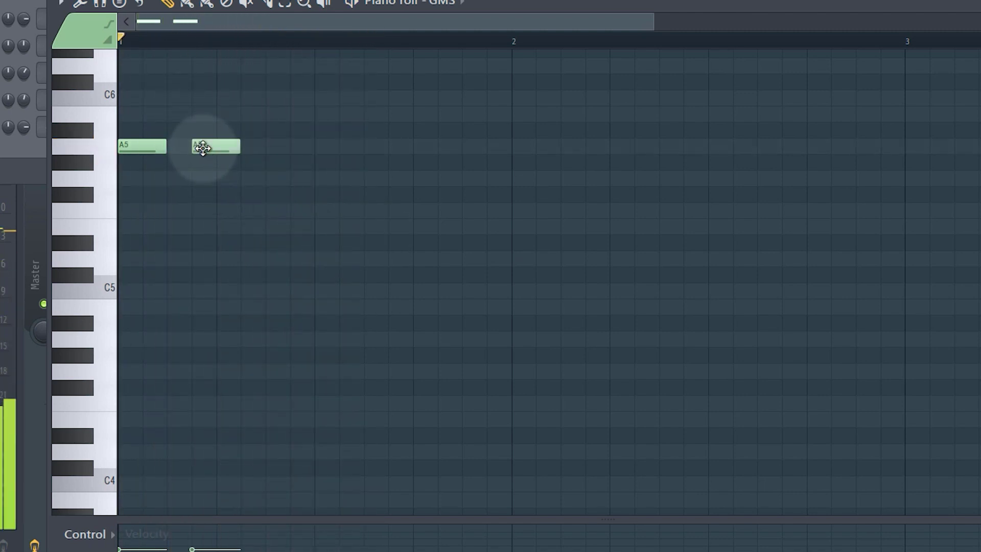
pyautogui.click(272, 147)
pyautogui.press('space')
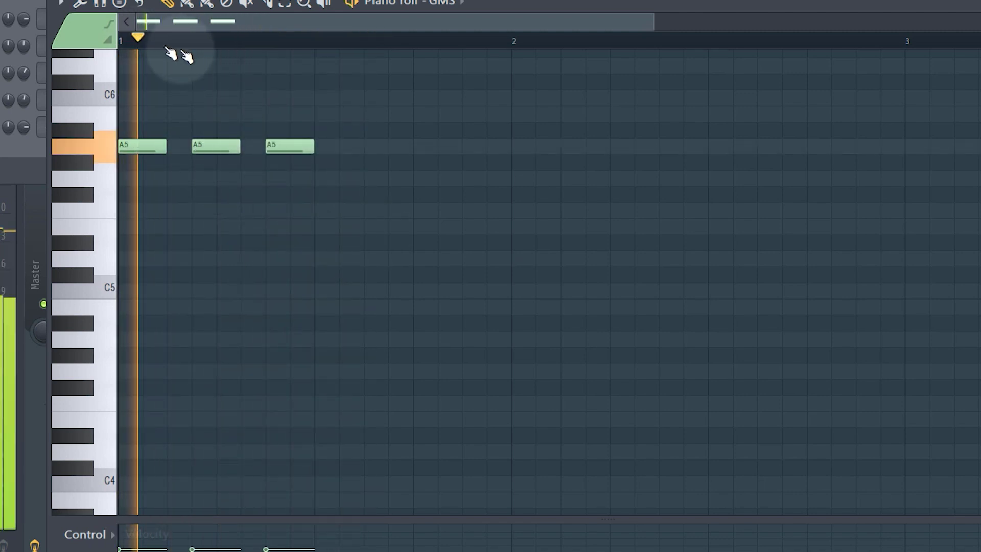
pyautogui.press('space')
pyautogui.click(367, 147)
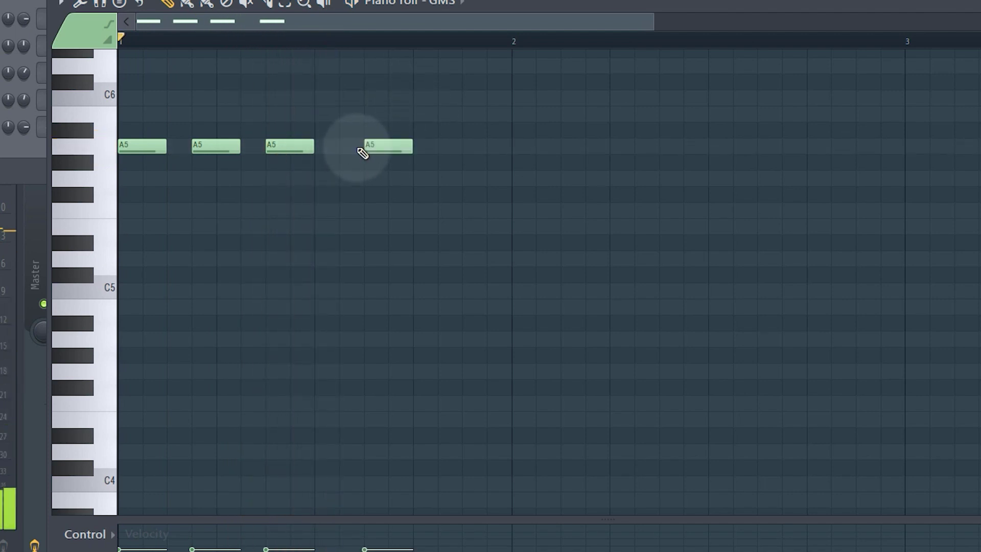
pyautogui.press('space')
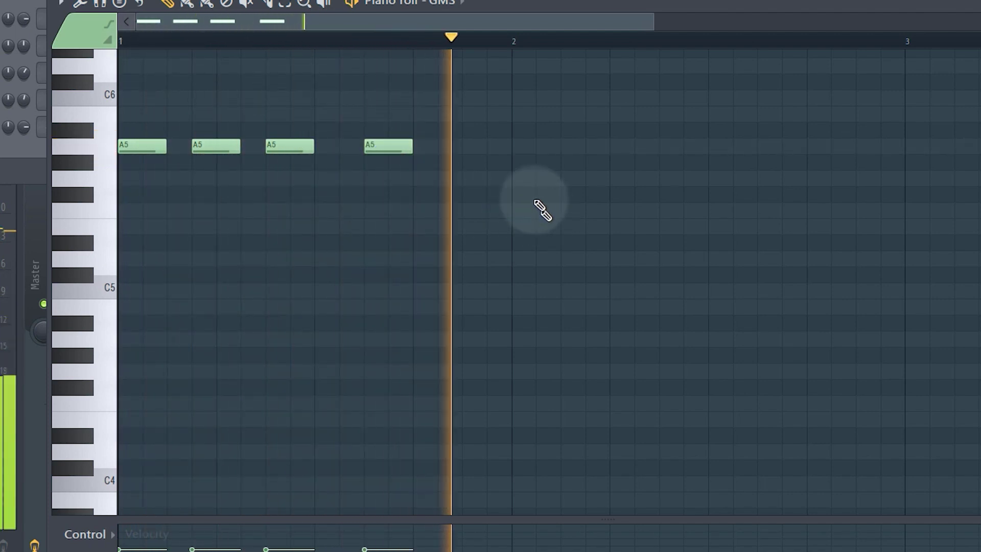
pyautogui.press('space')
# Step: Add an A5 note at step 15 and a B5 note at step 16 of bar 1, each shortened to one step
pyautogui.click(466, 146)
pyautogui.click(492, 114)
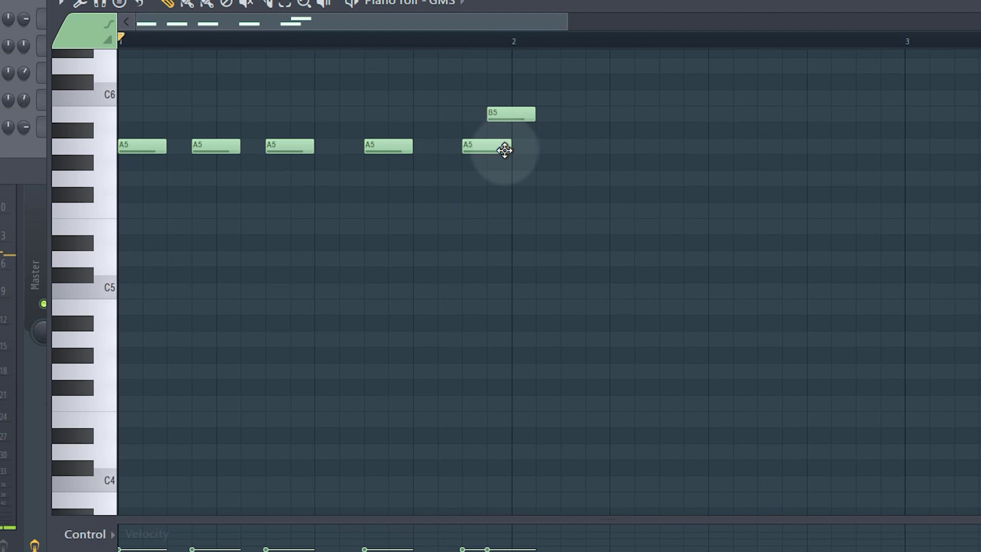
pyautogui.moveTo(509, 153); pyautogui.dragTo(491, 147)
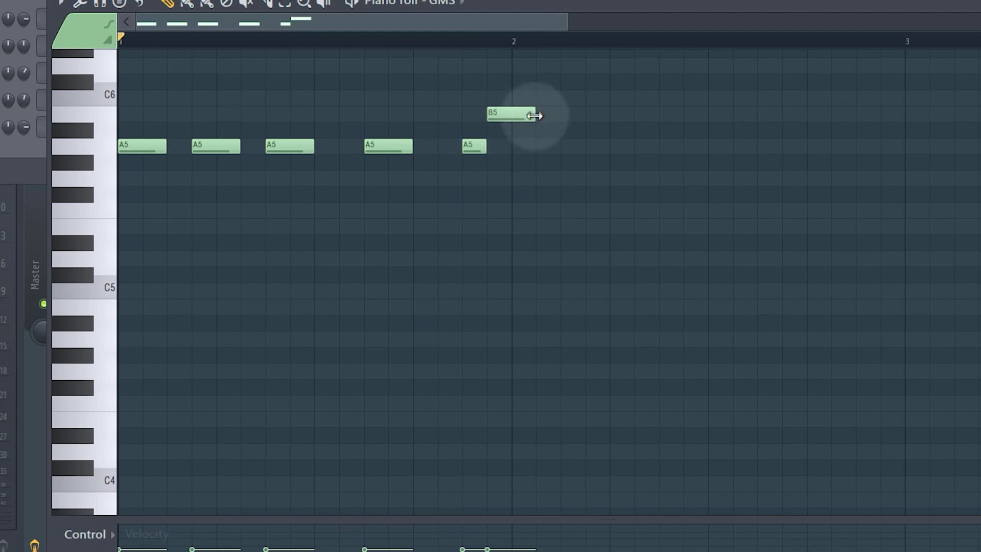
pyautogui.moveTo(535, 119); pyautogui.dragTo(511, 120)
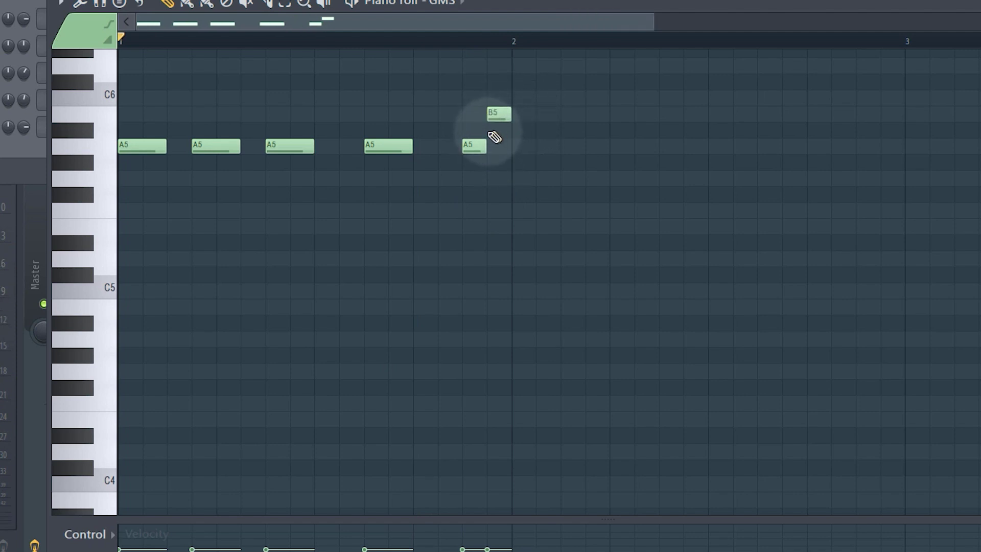
# Step: Play the bass pattern through in the piano roll and extend its clip on Playlist Track 2 to four bars
pyautogui.press('space')
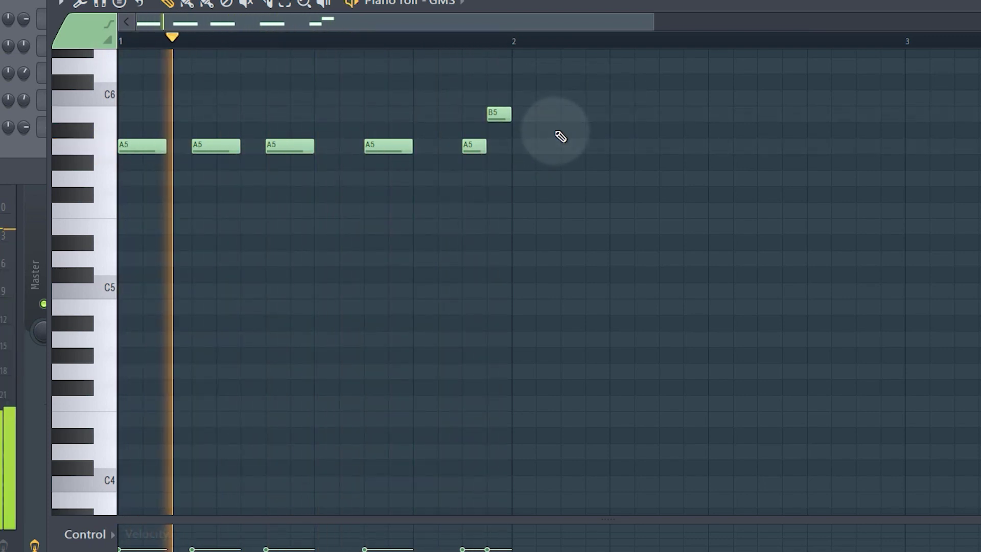
pyautogui.press('space')
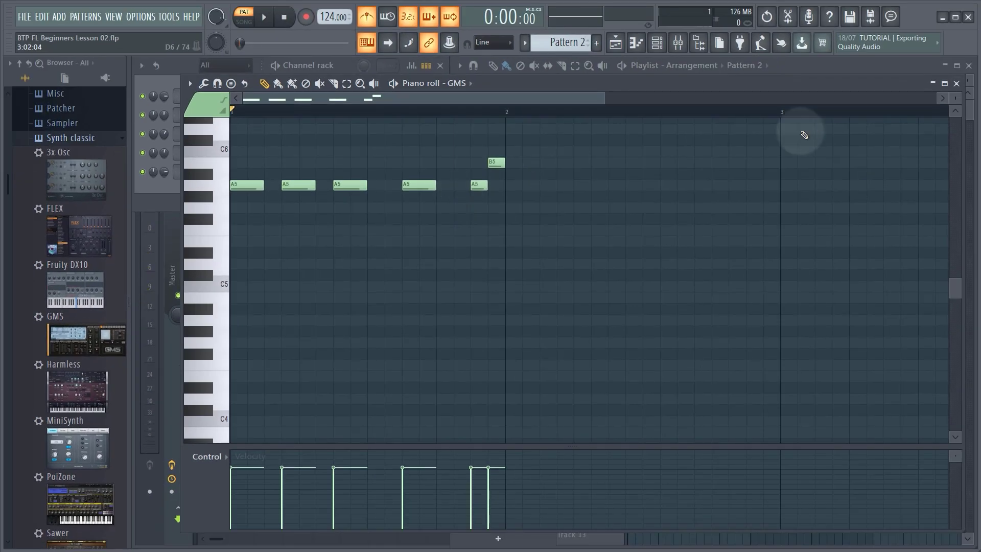
pyautogui.click(957, 84)
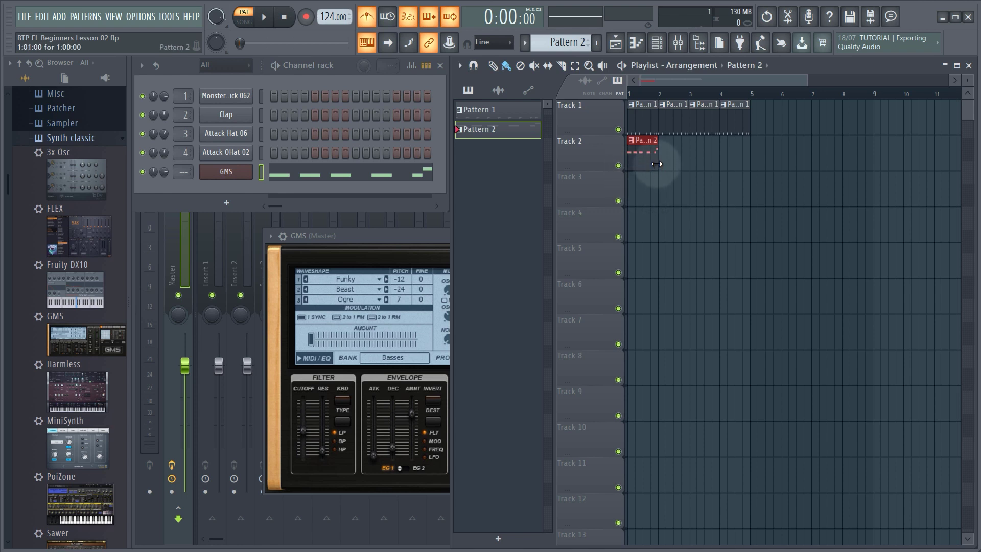
pyautogui.moveTo(661, 159); pyautogui.dragTo(726, 159)
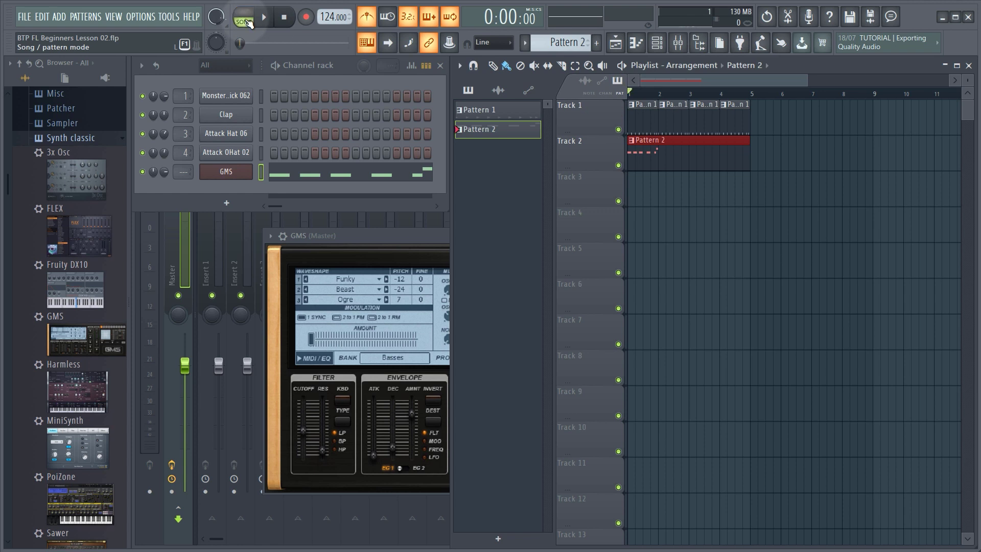
# Step: Play the arrangement in song mode, first with the metronome on and a second time with it turned off
pyautogui.press('space')
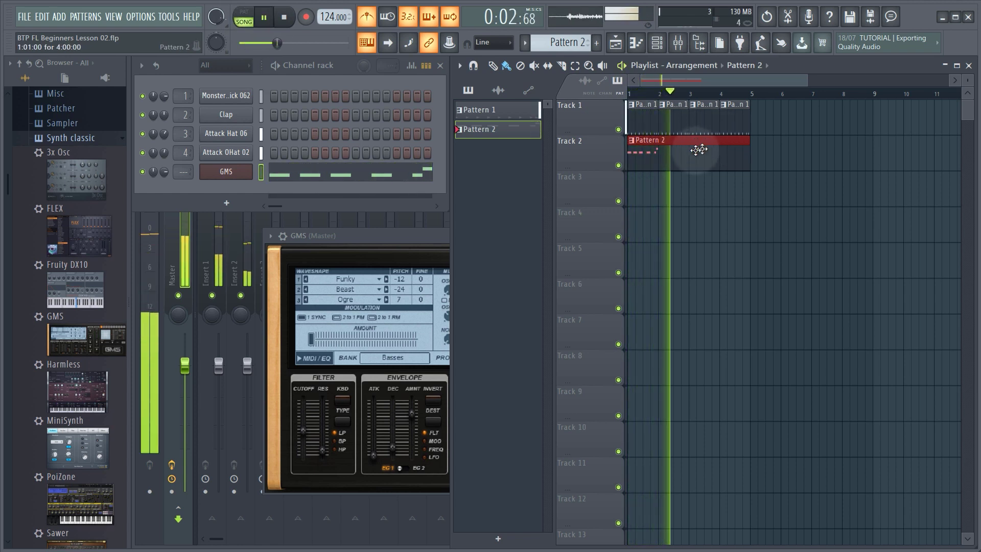
pyautogui.press('space')
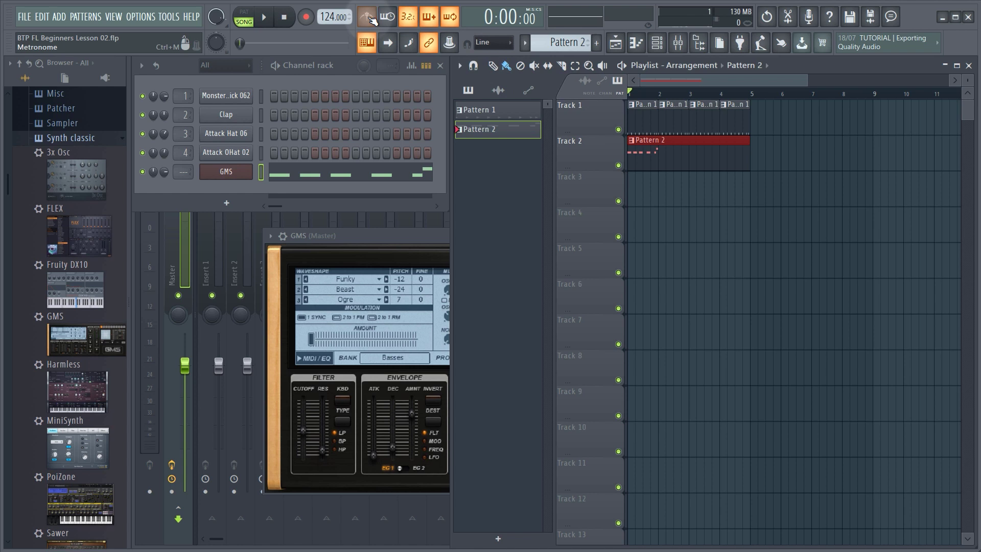
pyautogui.press('space')
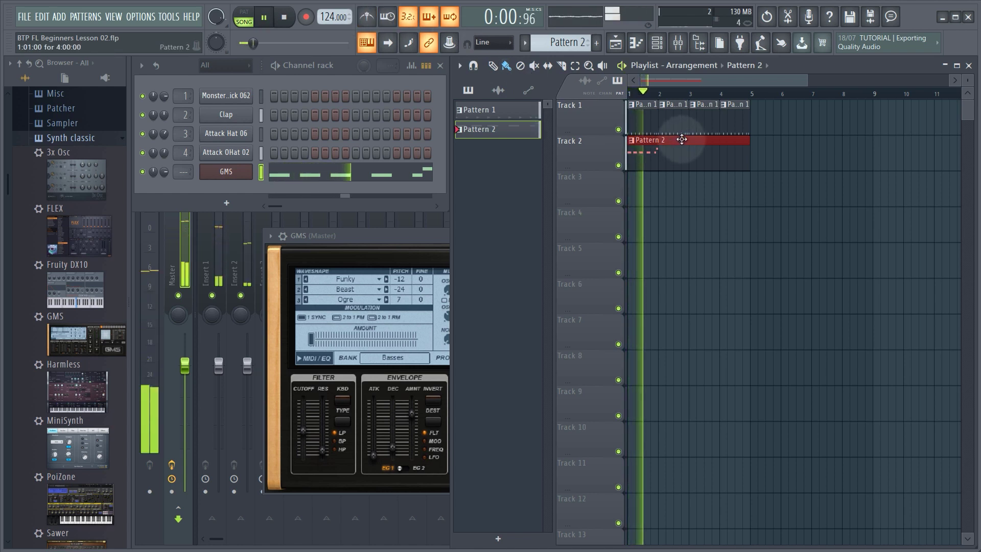
pyautogui.press('space')
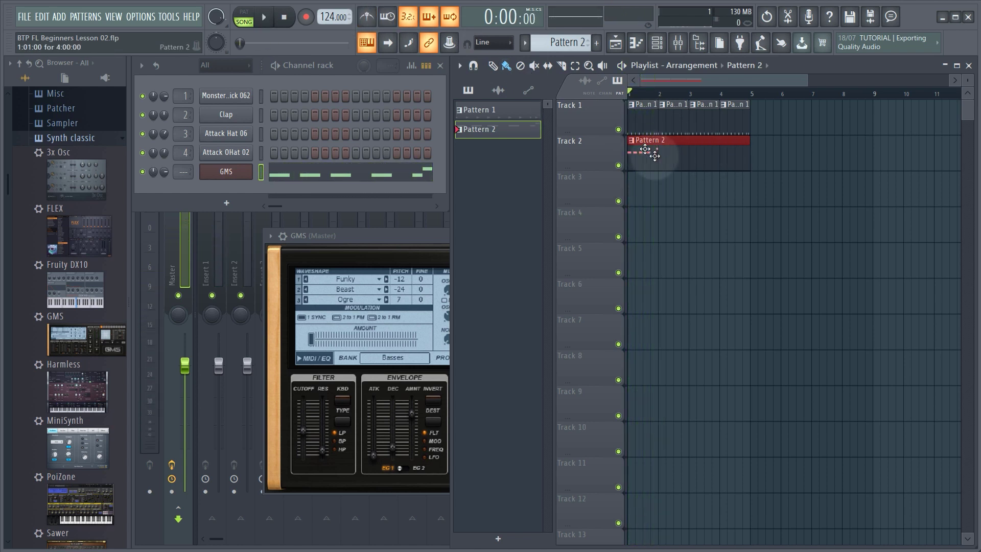
# Step: Open the GMS piano roll from the Pattern 2 clip on Track 2 and play its notes from bar 1 in song mode
pyautogui.rightClick(230, 173)
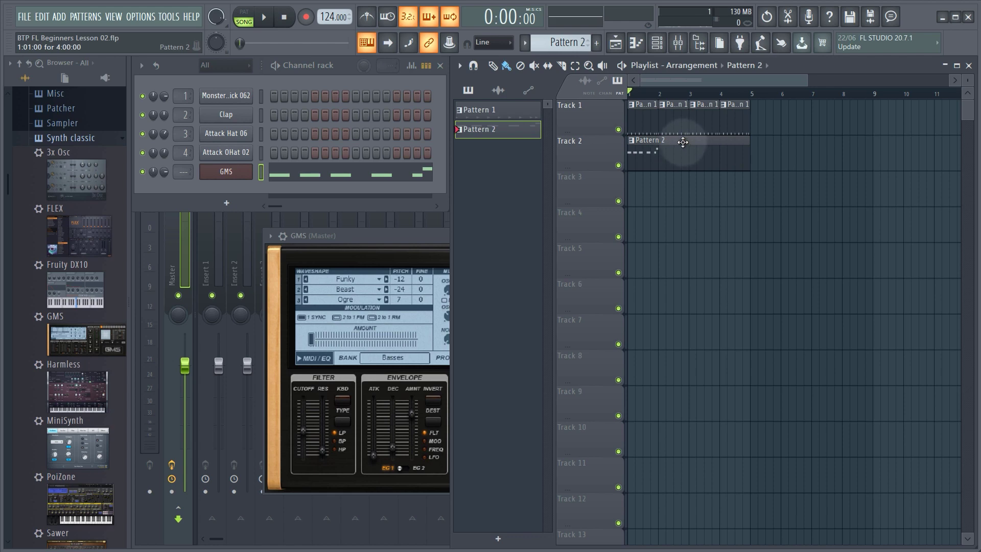
pyautogui.doubleClick(682, 142)
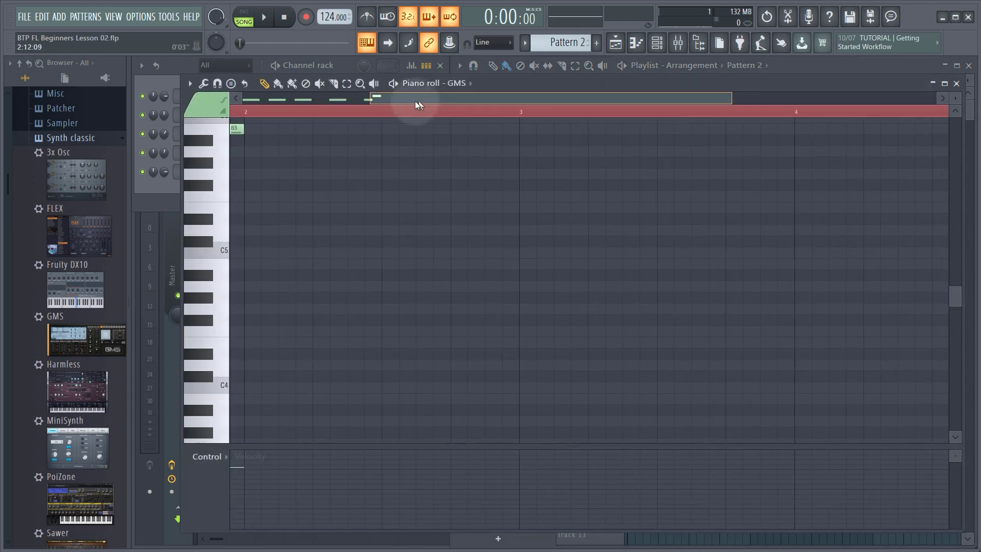
pyautogui.moveTo(415, 100); pyautogui.dragTo(281, 99)
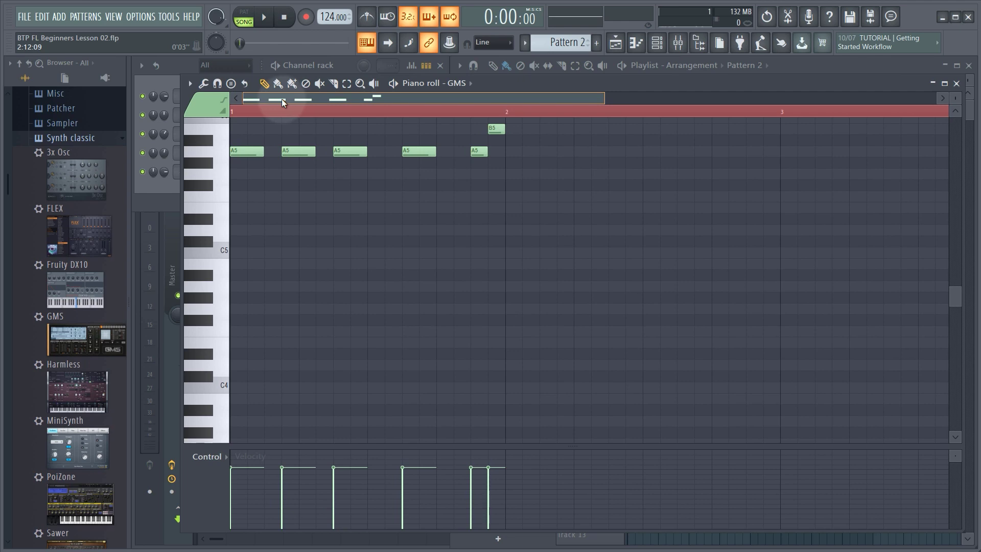
pyautogui.scroll(5, 296, 176)
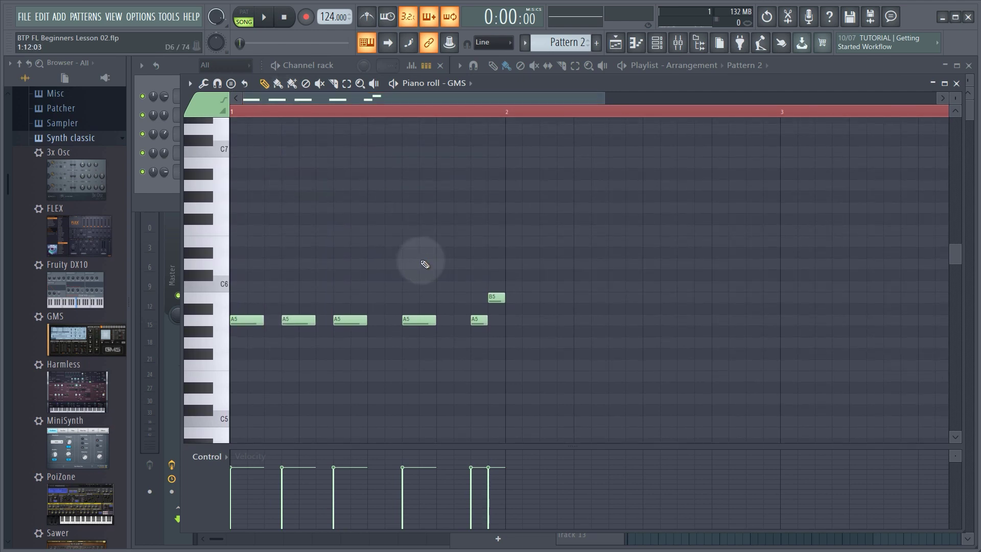
pyautogui.scroll(-1, 425, 264)
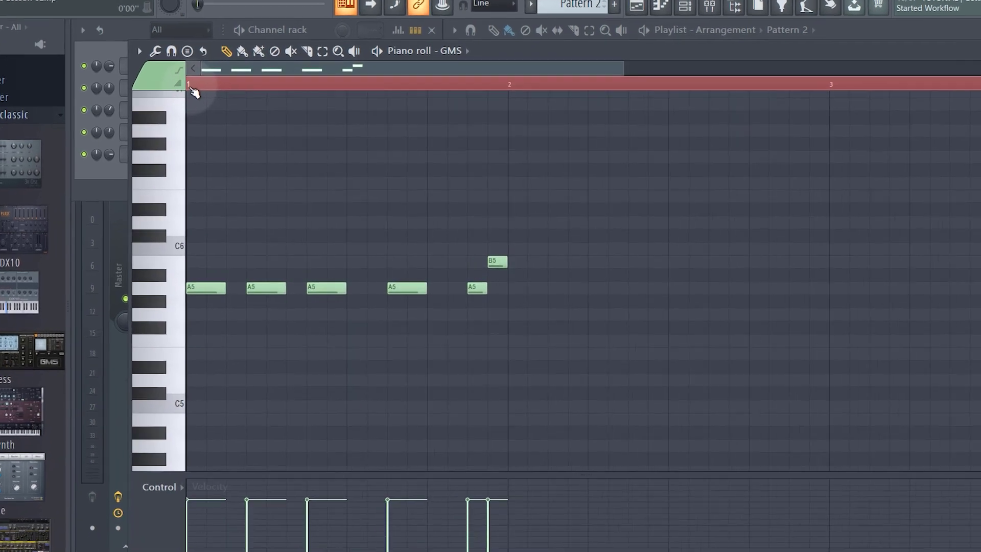
pyautogui.press('space')
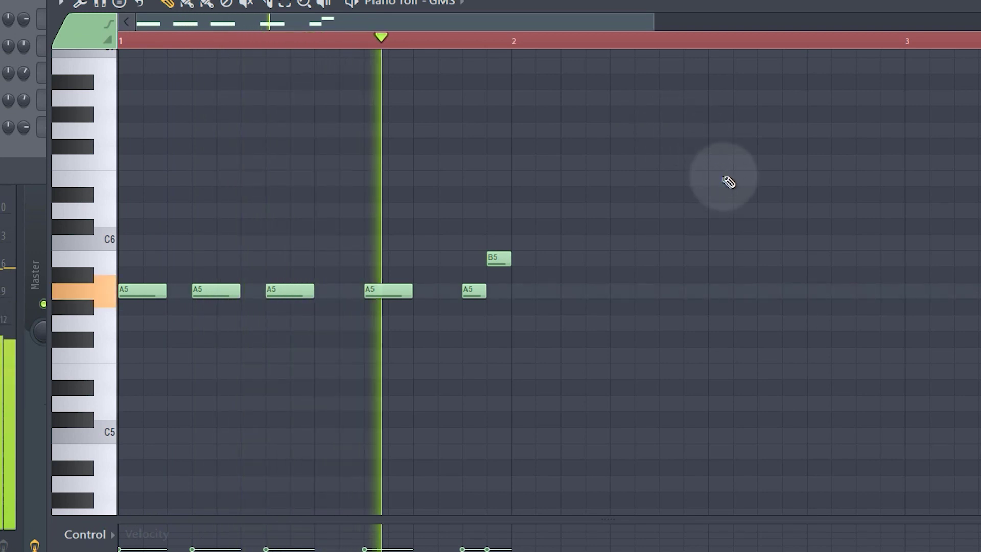
pyautogui.press('space')
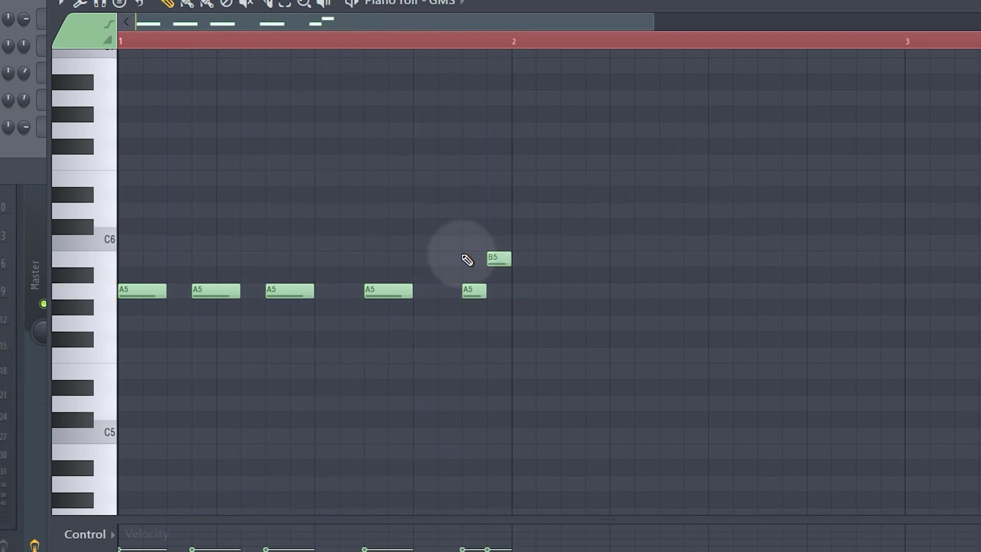
# Step: Add two-step E5 notes at steps 1, 4, 7 and 10 of bar 2 and a two-step G5 note at step 13
pyautogui.click(113, 386)
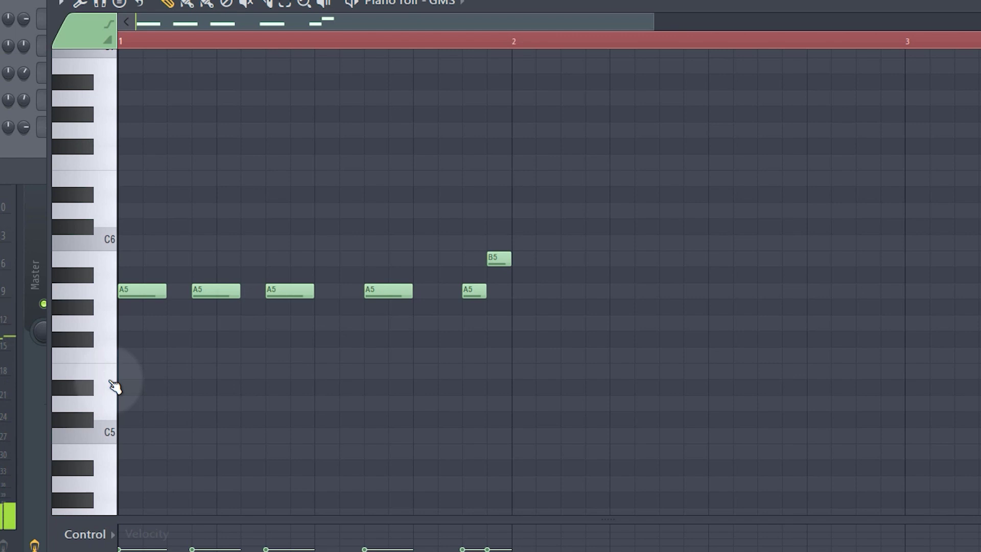
pyautogui.click(520, 373)
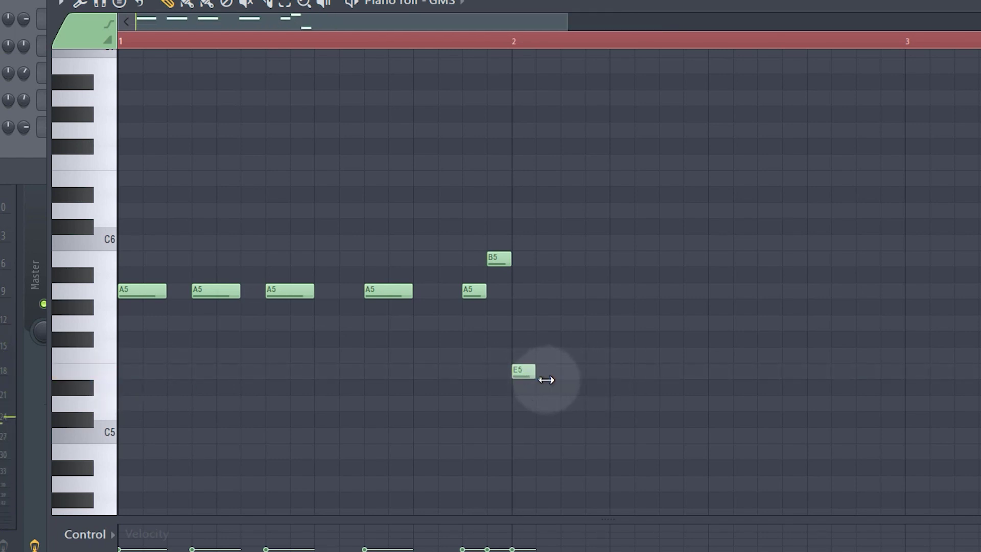
pyautogui.moveTo(546, 380); pyautogui.dragTo(560, 380)
pyautogui.click(591, 372)
pyautogui.click(667, 373)
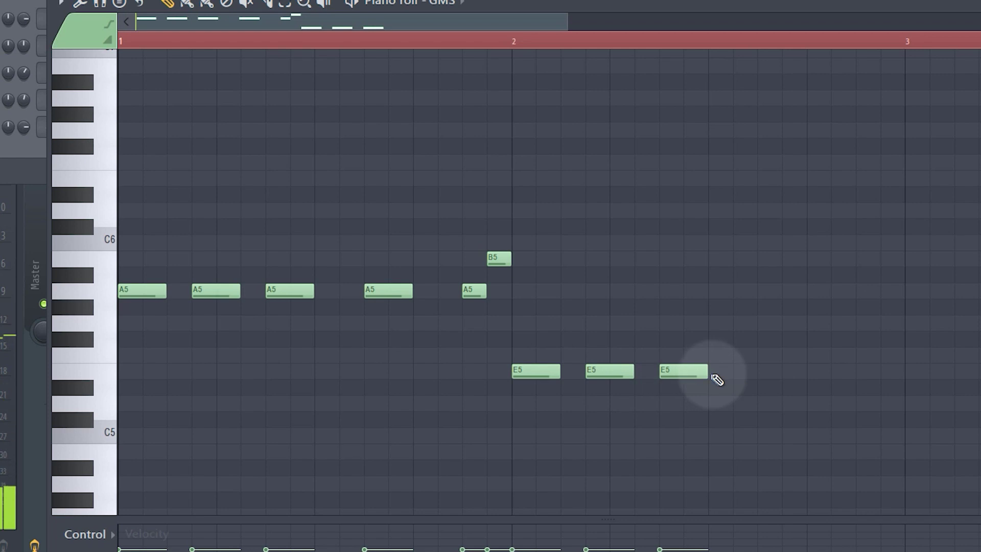
pyautogui.click(771, 374)
pyautogui.moveTo(771, 375); pyautogui.dragTo(828, 322)
pyautogui.click(813, 373)
# Step: Lower the G5 note at step 13 of bar 2 to F#5, playing the line before and after the change
pyautogui.press('space')
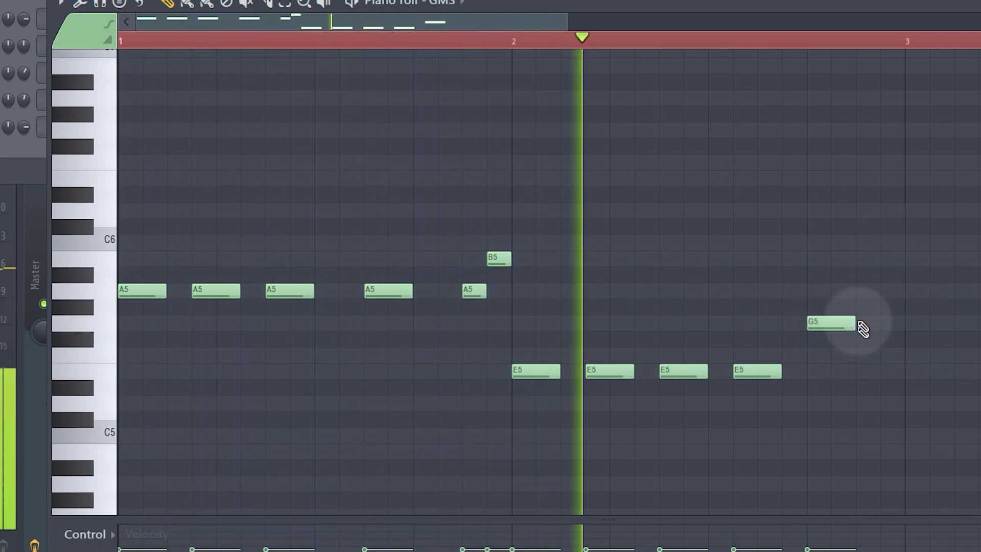
pyautogui.press('space')
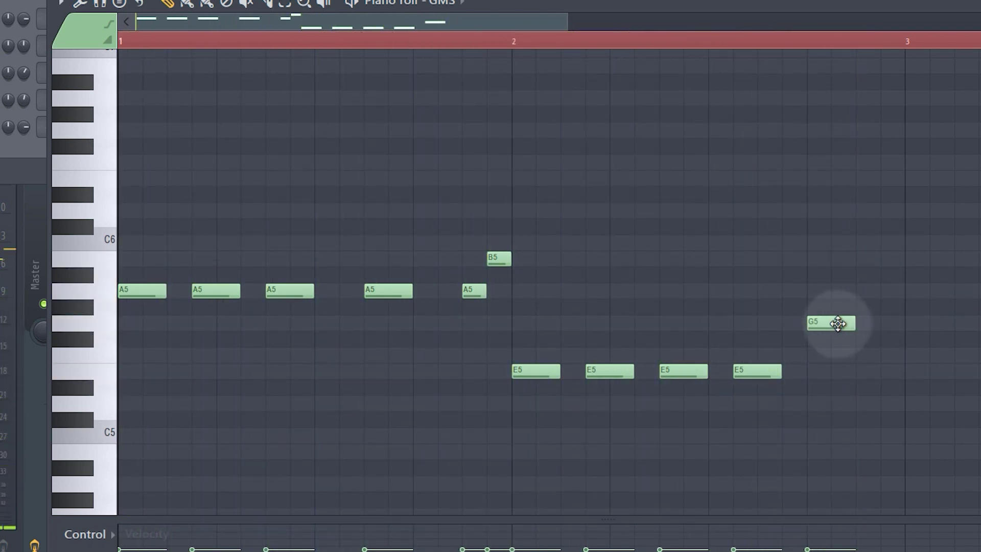
pyautogui.moveTo(837, 323); pyautogui.dragTo(831, 342)
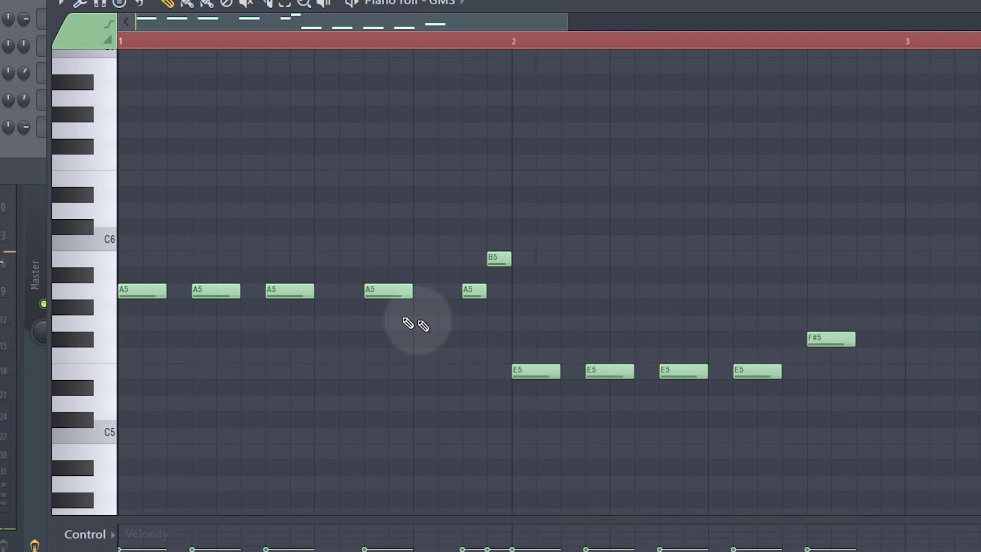
pyautogui.press('space')
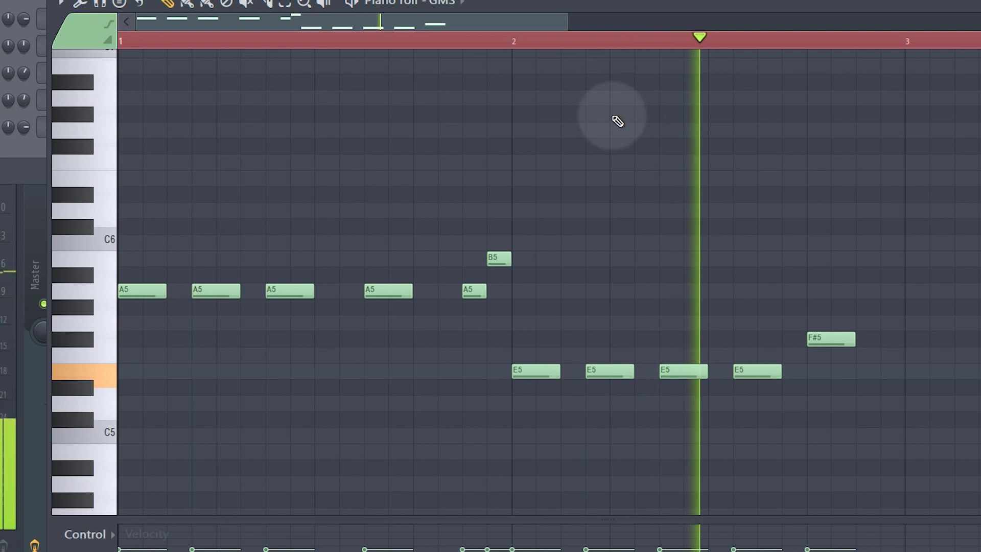
pyautogui.press('space')
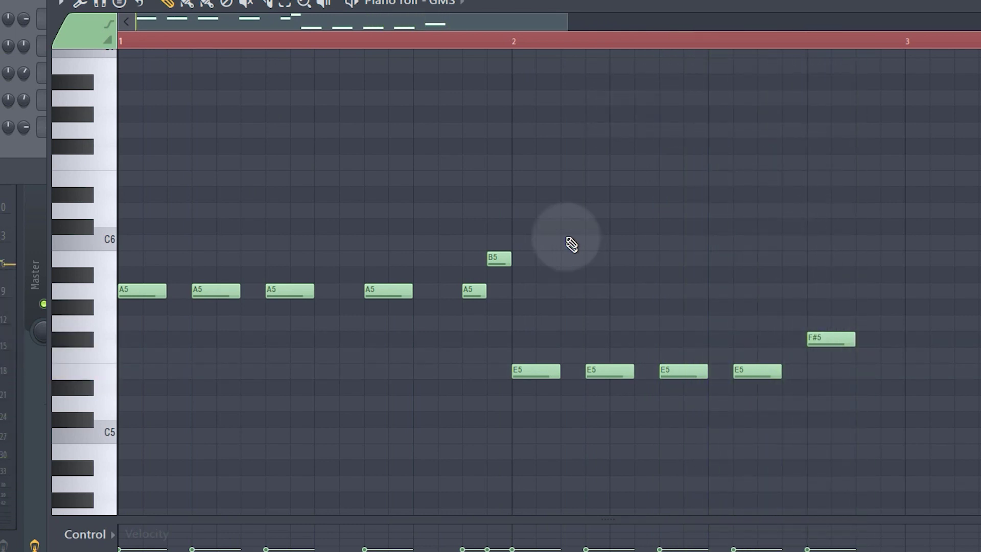
pyautogui.scroll(-3, 445, 291)
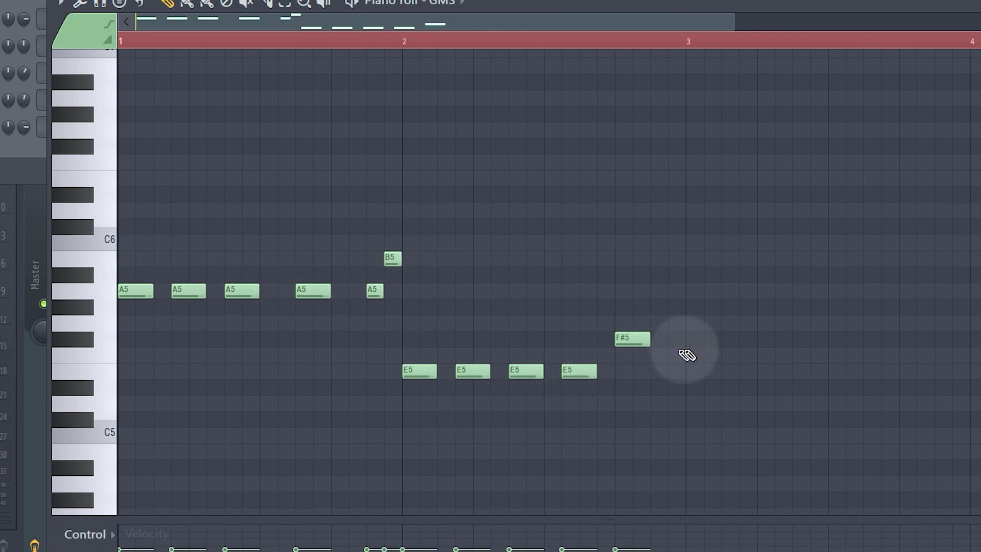
pyautogui.click(691, 308)
pyautogui.moveTo(691, 309); pyautogui.dragTo(701, 324)
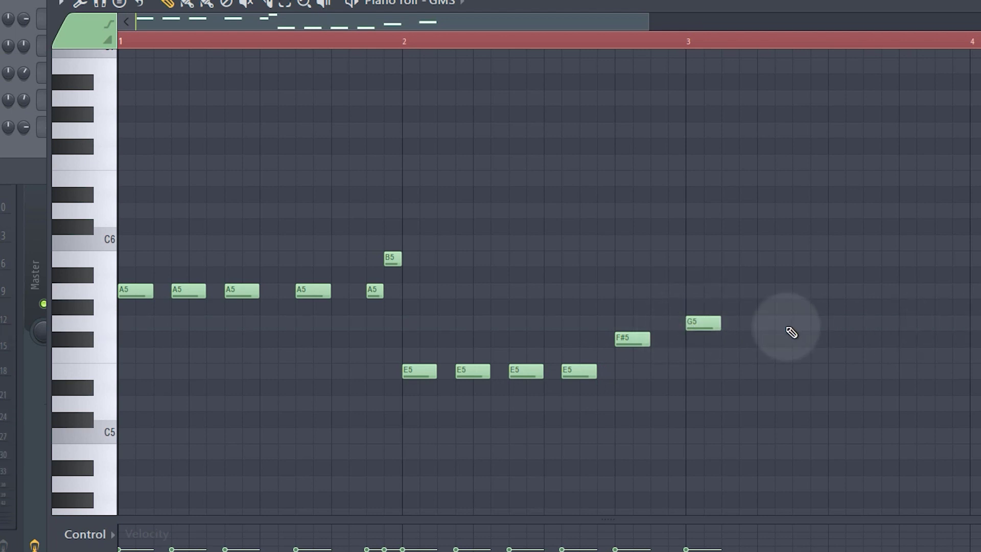
pyautogui.rightClick(704, 322)
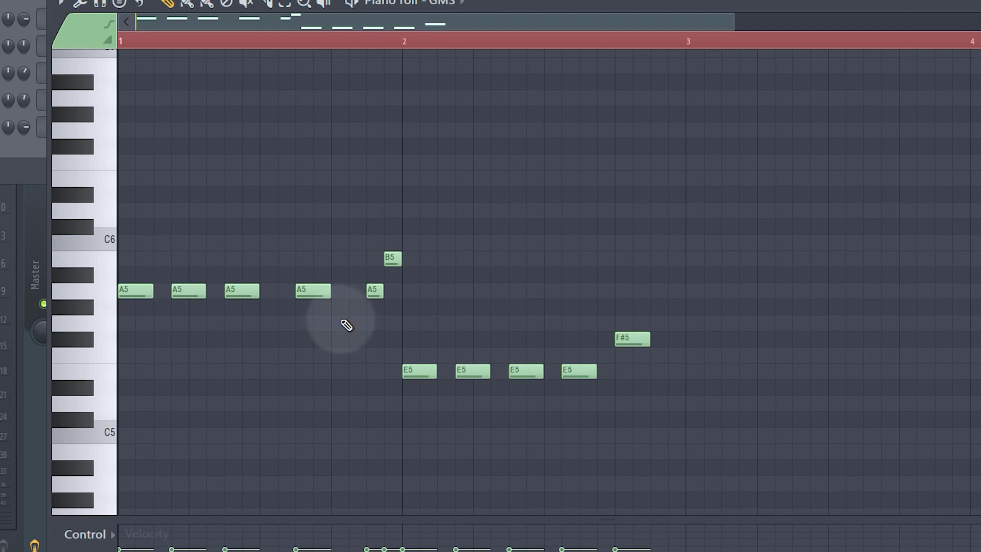
# Step: Copy the four two-step A5 notes of bar 1 to the start of bar 3, lowered to G5
pyautogui.moveTo(345, 330); pyautogui.dragTo(139, 241)
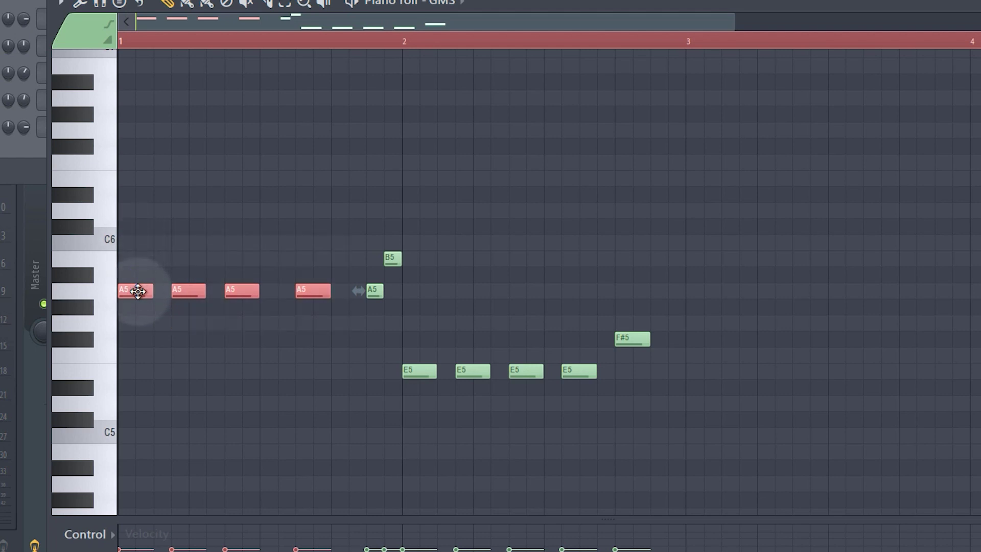
pyautogui.moveTo(138, 291); pyautogui.dragTo(703, 327)
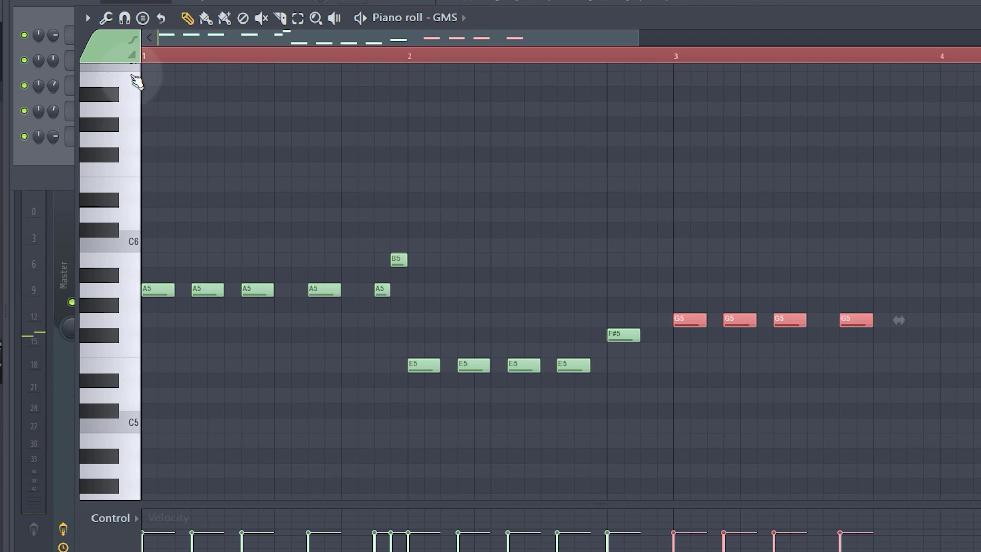
# Step: Set the piano roll's key labels to all notes and deselect the copied G5 notes
pyautogui.click(131, 300)
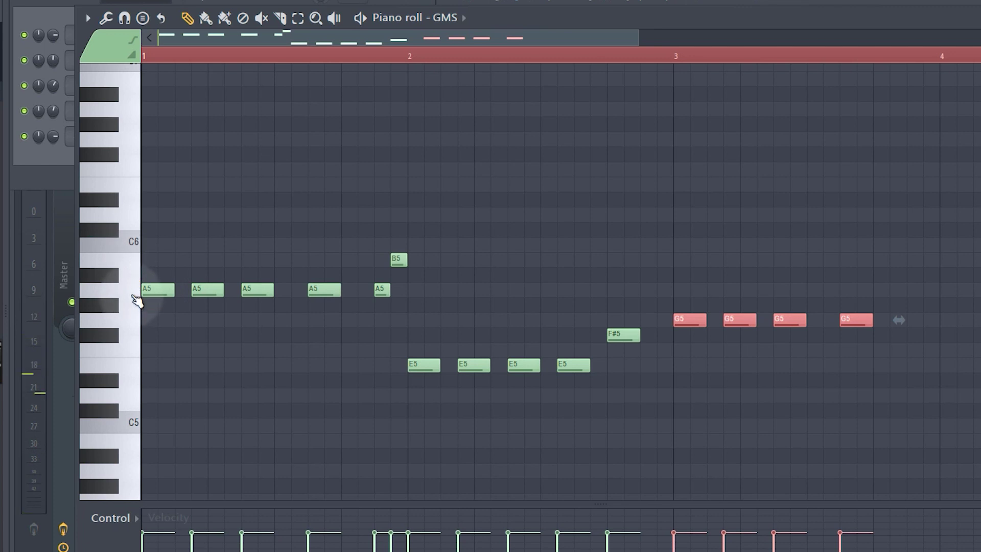
pyautogui.click(88, 19)
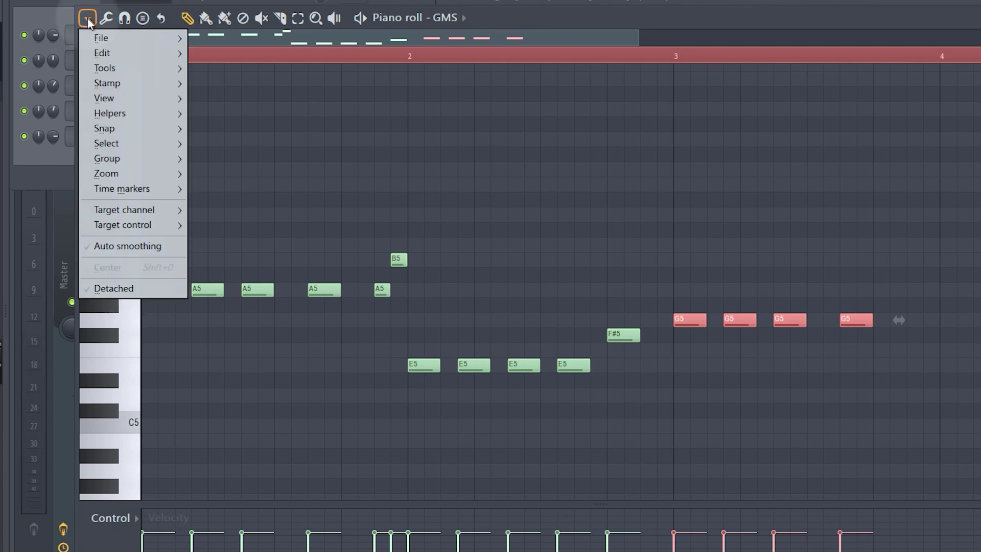
pyautogui.moveTo(130, 99)
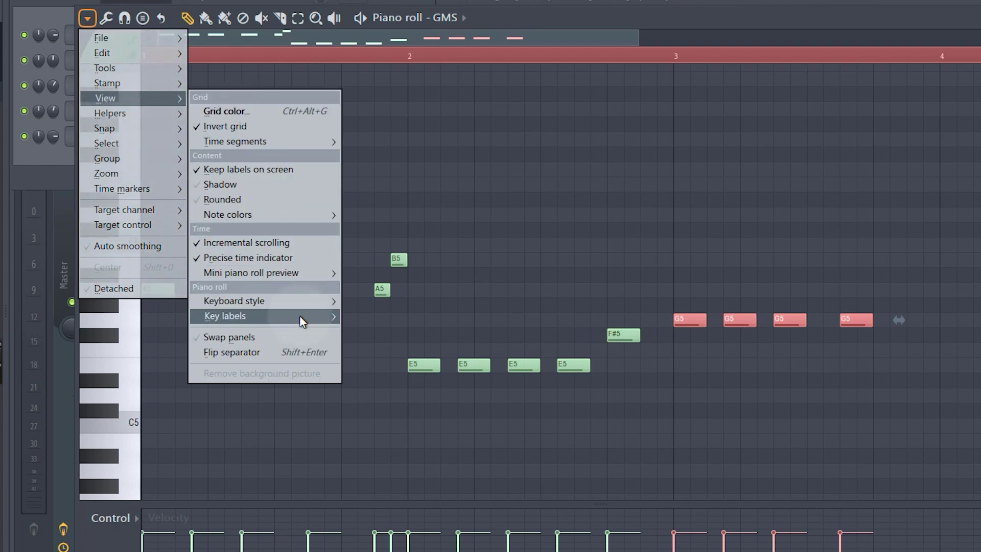
pyautogui.moveTo(299, 317)
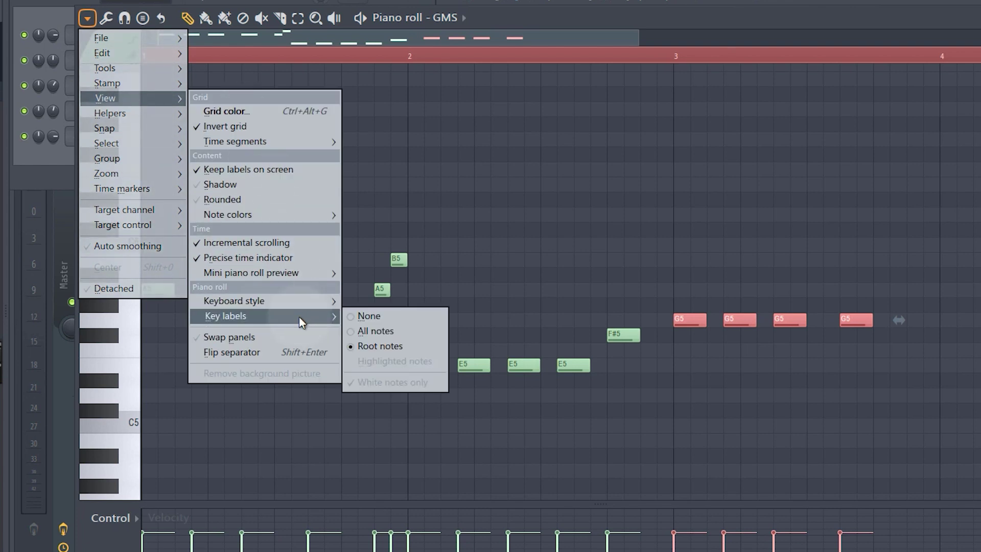
pyautogui.click(372, 331)
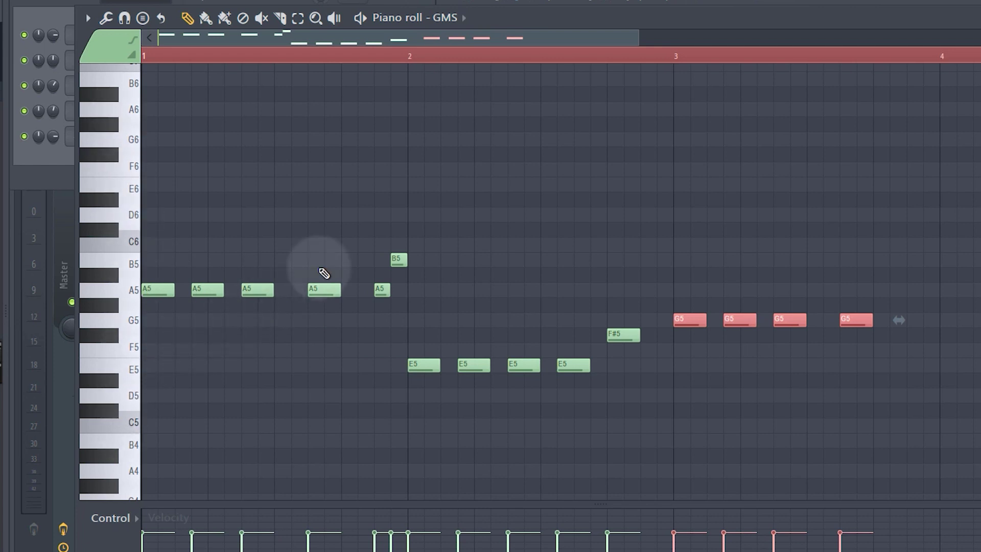
pyautogui.click(155, 291)
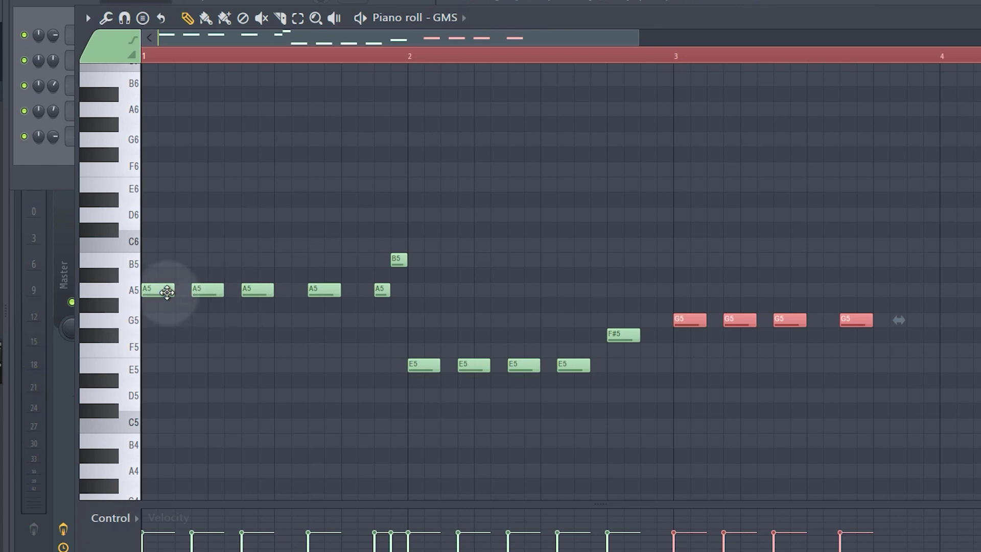
pyautogui.moveTo(136, 294); pyautogui.dragTo(141, 203)
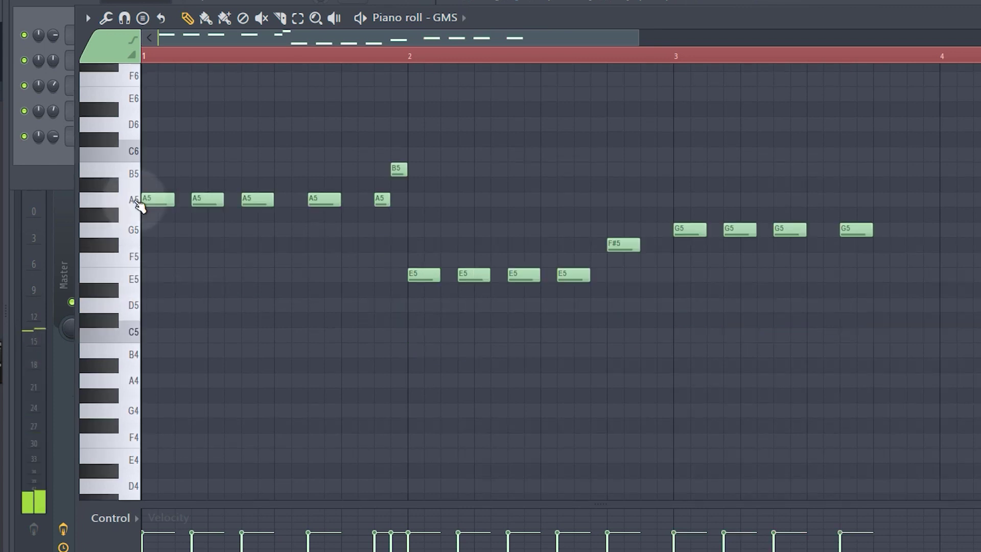
# Step: Audition the A5 and A4 keys on the piano roll keyboard
pyautogui.click(137, 201)
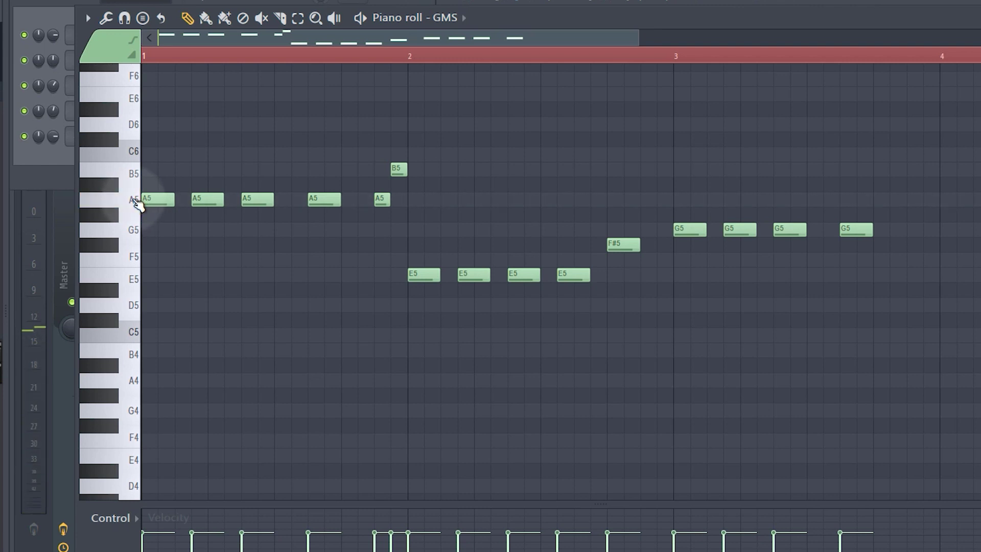
pyautogui.click(137, 202)
pyautogui.click(137, 202)
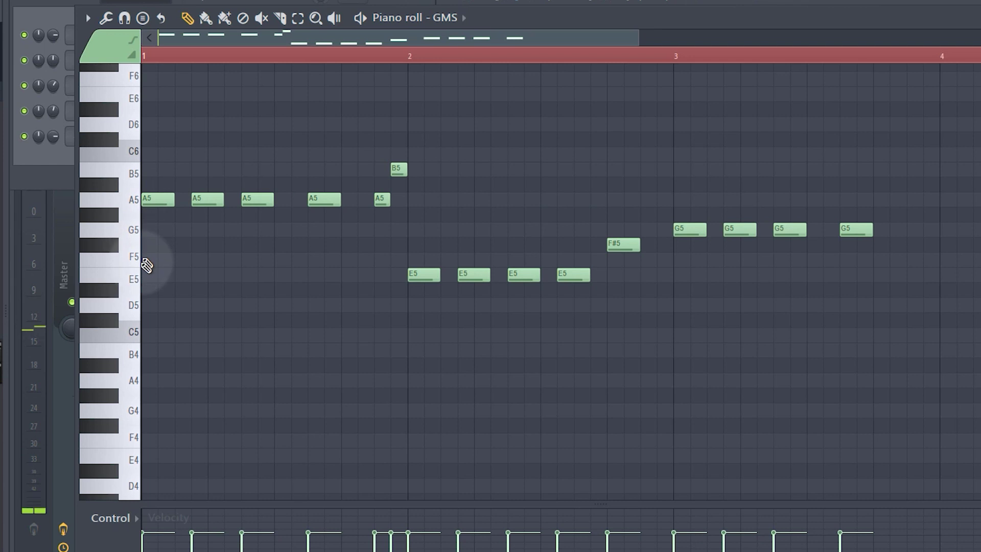
pyautogui.click(138, 384)
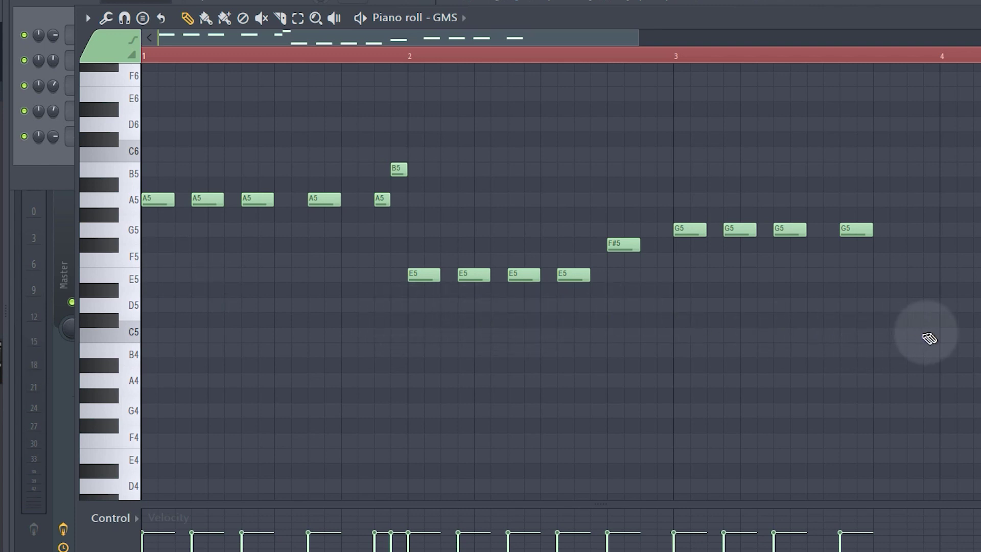
# Step: Lower all notes of the bass line by one octave so it starts on A4, and play the line
pyautogui.moveTo(920, 357); pyautogui.dragTo(152, 77)
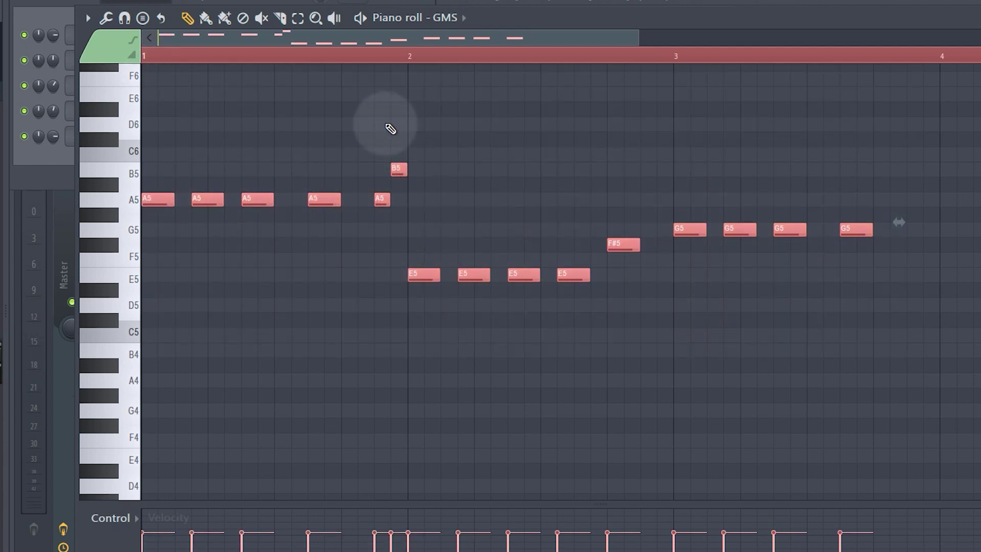
pyautogui.click(372, 124)
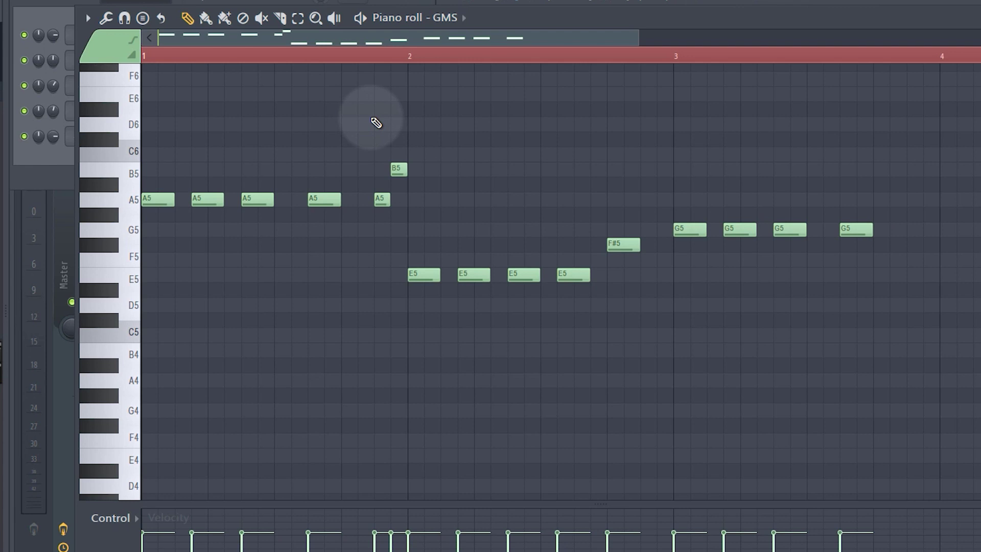
pyautogui.hotkey('ctrl', 'a')
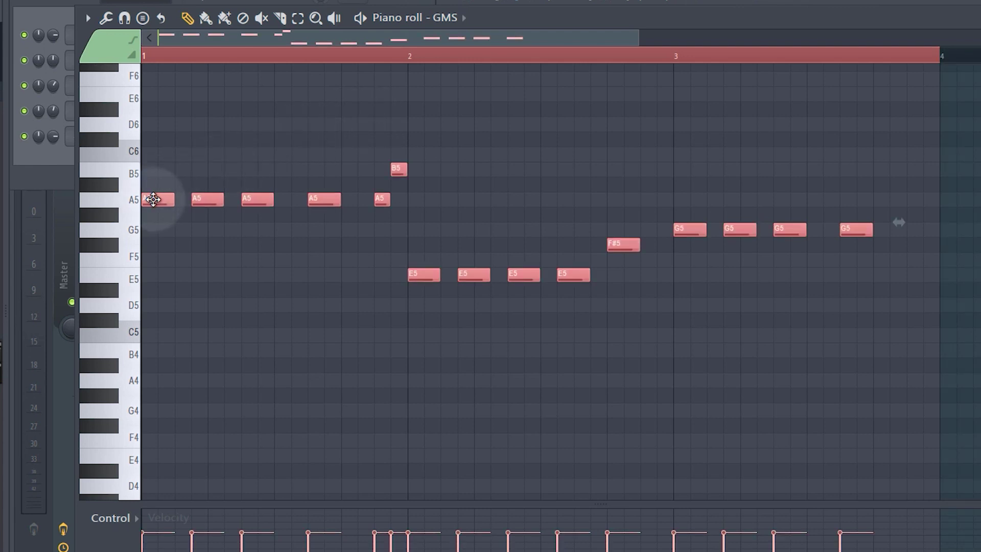
pyautogui.moveTo(160, 200); pyautogui.dragTo(162, 381)
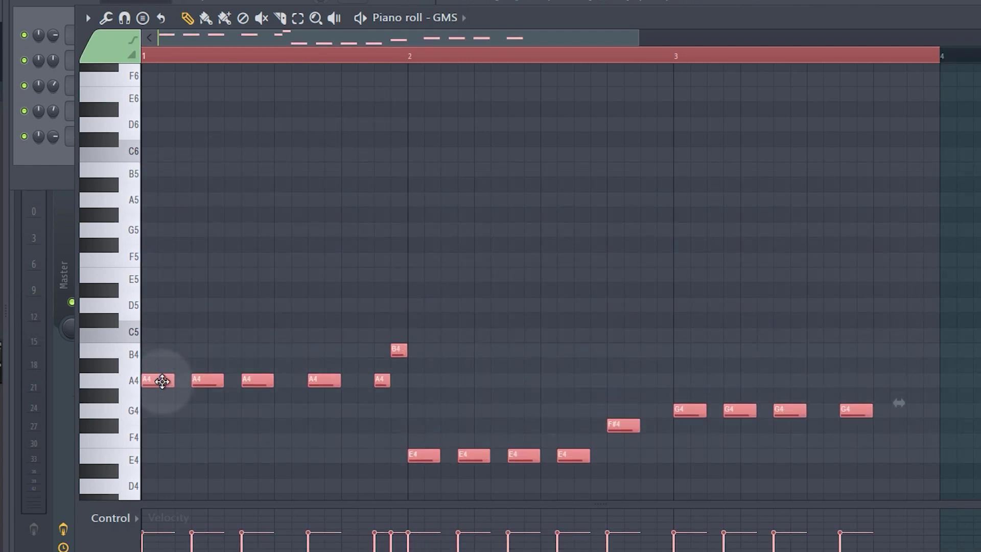
pyautogui.scroll(-1, 220, 322)
pyautogui.press('space')
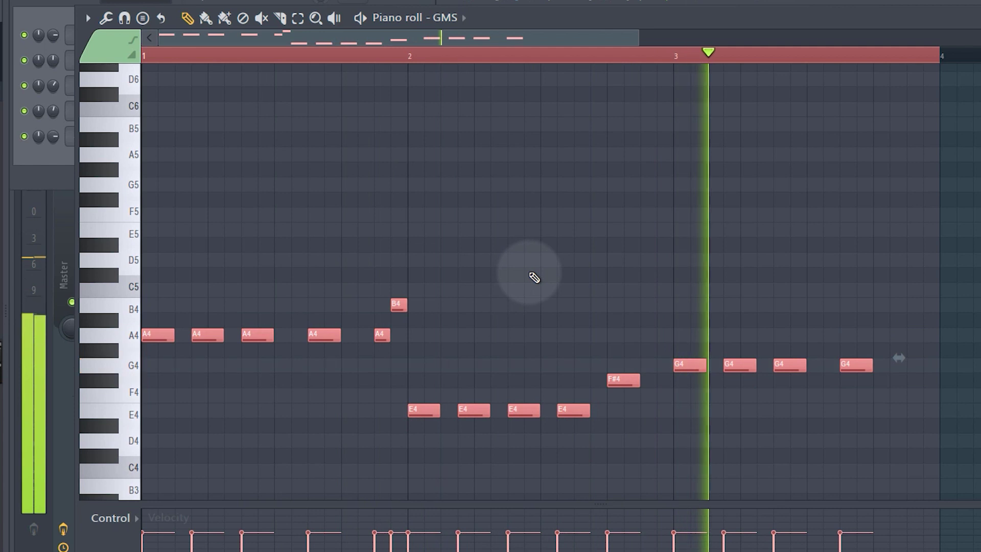
pyautogui.press('space')
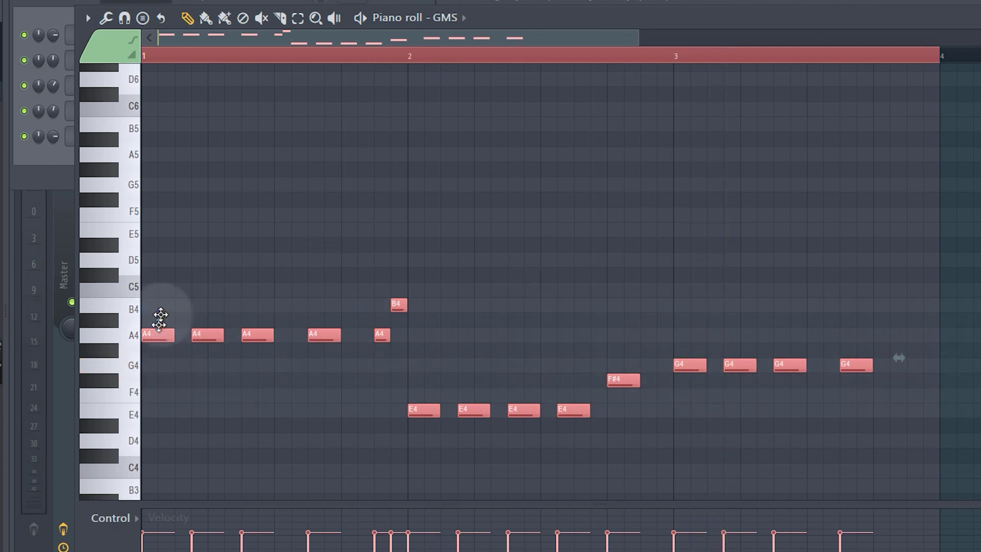
# Step: Raise all bass notes back one octave to A5, lower them an octave again, and replay the line
pyautogui.moveTo(156, 332); pyautogui.dragTo(153, 150)
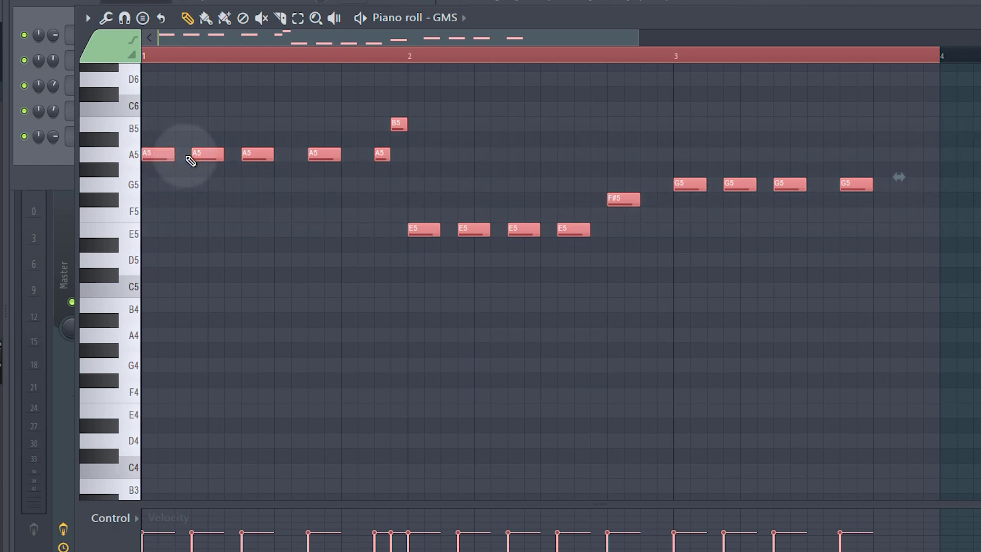
pyautogui.hotkey('ctrl', 'Down')
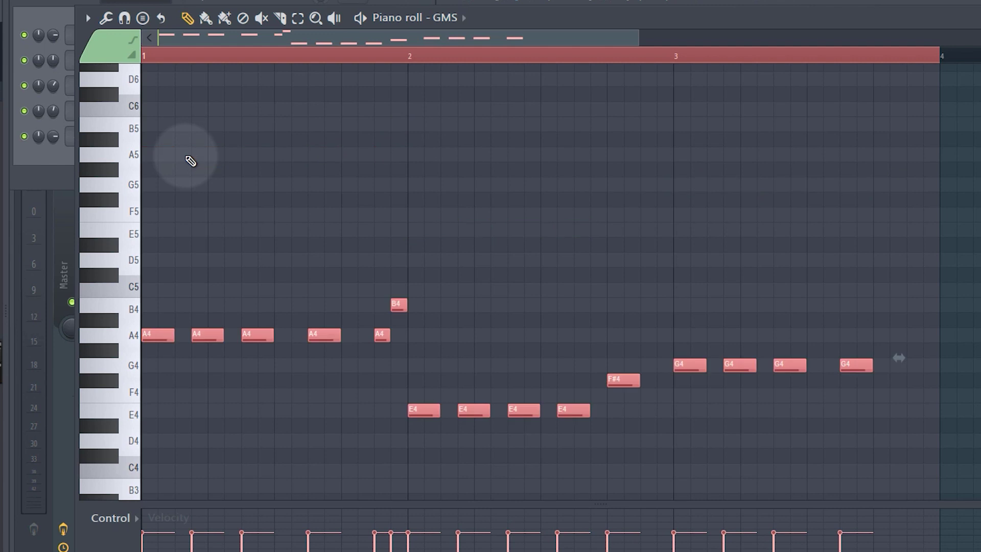
pyautogui.press('space')
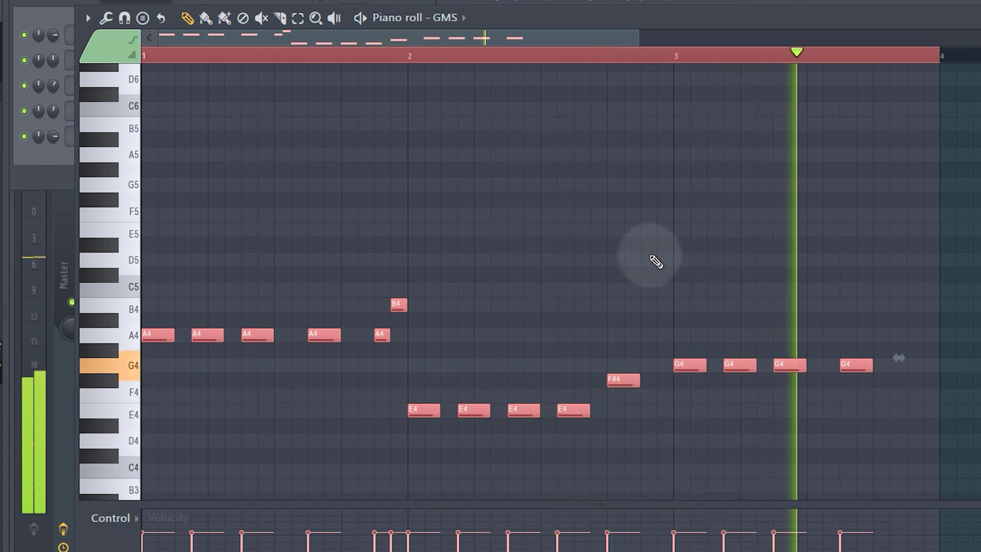
pyautogui.press('space')
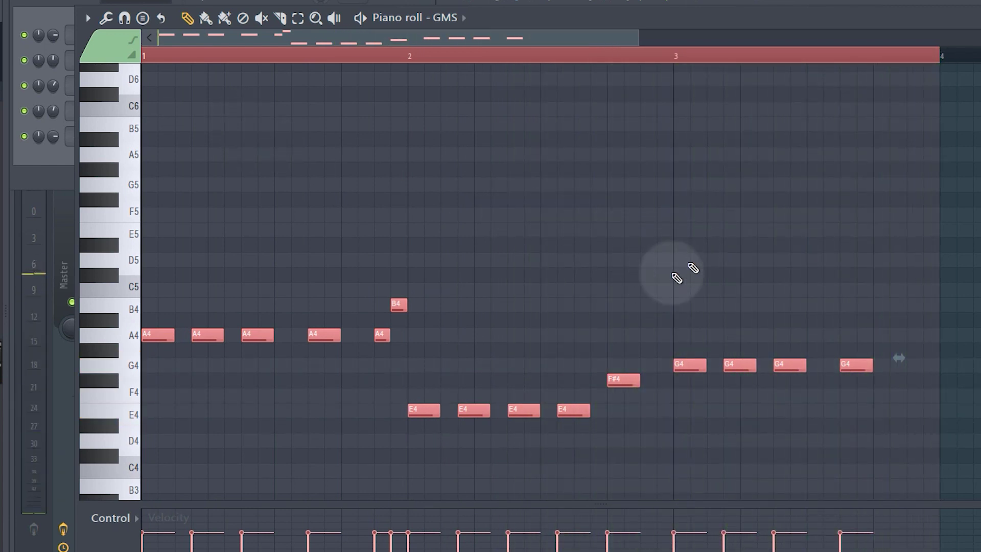
# Step: Add two-step notes: F#4 at bar 3 step 15, G4 at bar 4 steps 1, 4, 7, 10 and 13, and G#4 at step 15
pyautogui.hotkey('ctrl', 'd')
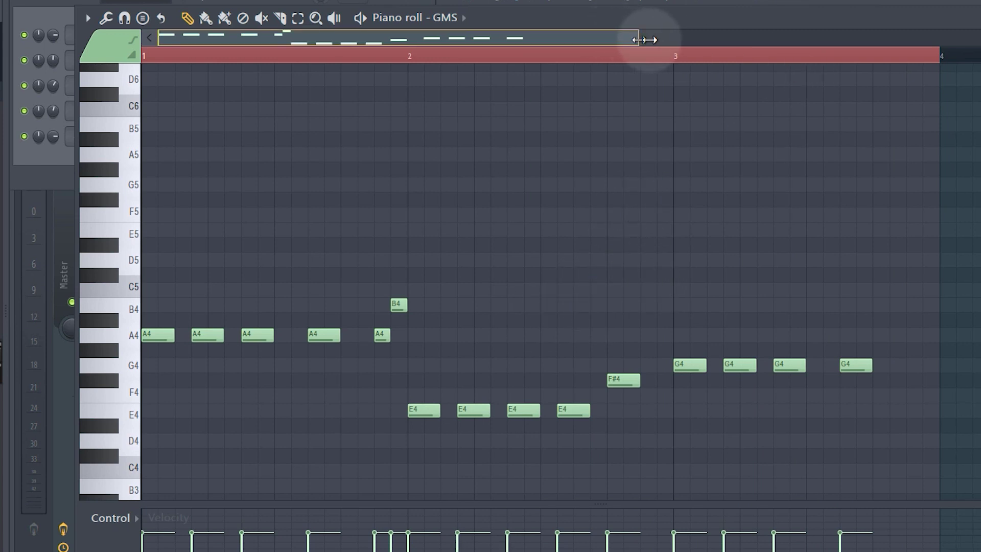
pyautogui.moveTo(645, 39); pyautogui.dragTo(765, 39)
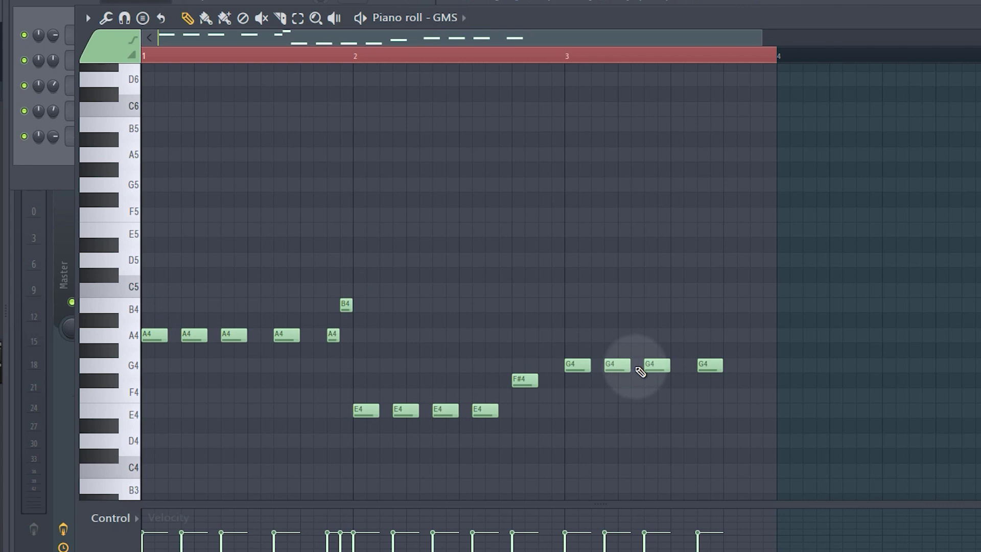
pyautogui.click(761, 380)
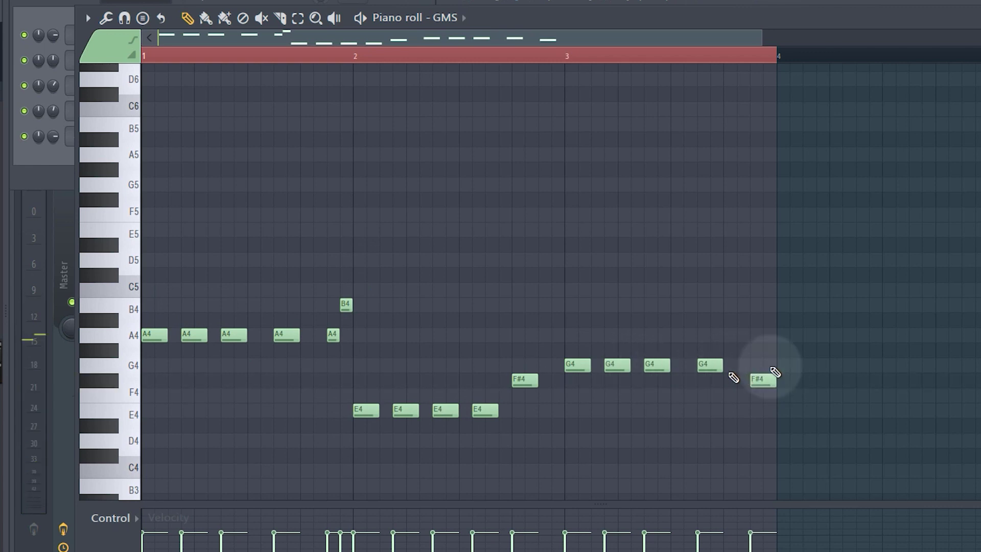
pyautogui.click(787, 366)
pyautogui.click(826, 365)
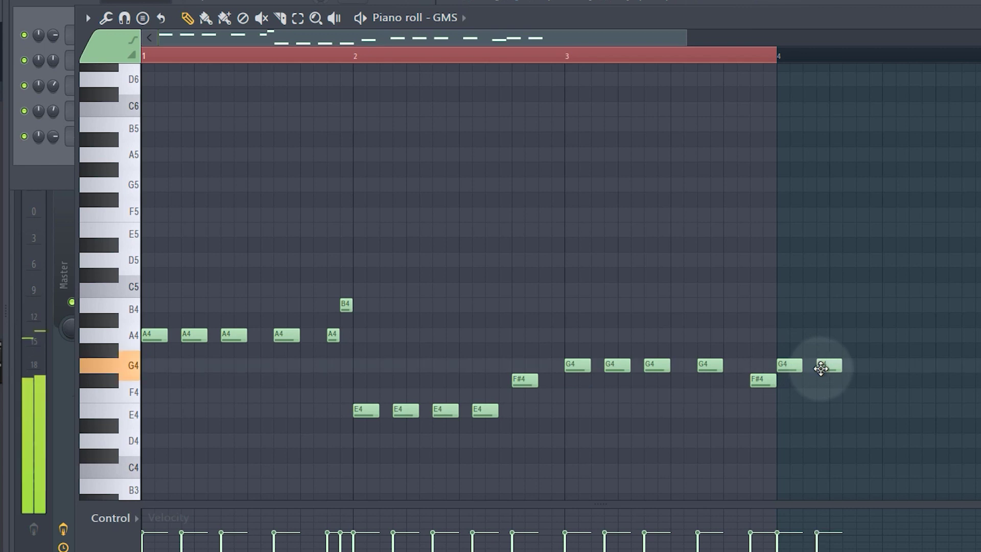
pyautogui.click(866, 365)
pyautogui.click(905, 366)
pyautogui.click(947, 364)
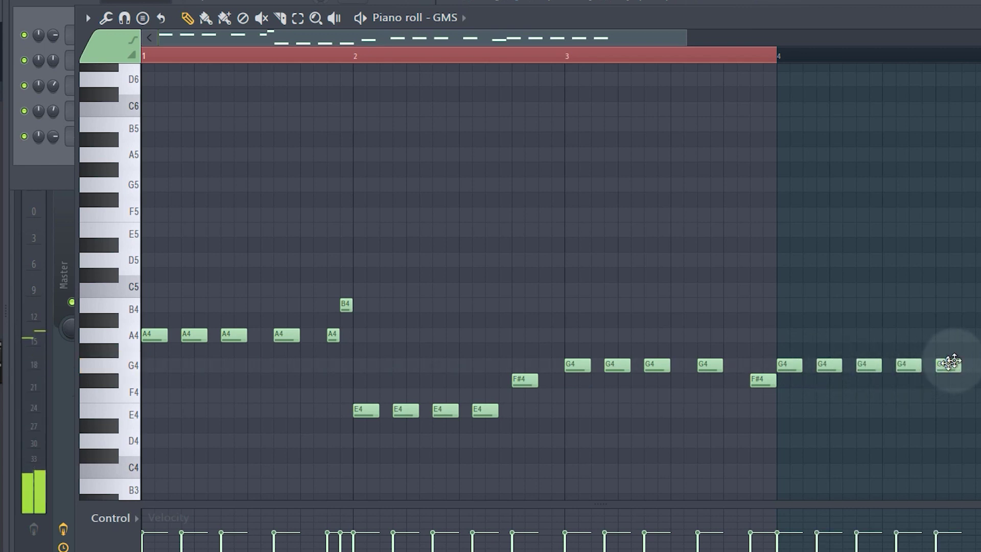
pyautogui.click(967, 351)
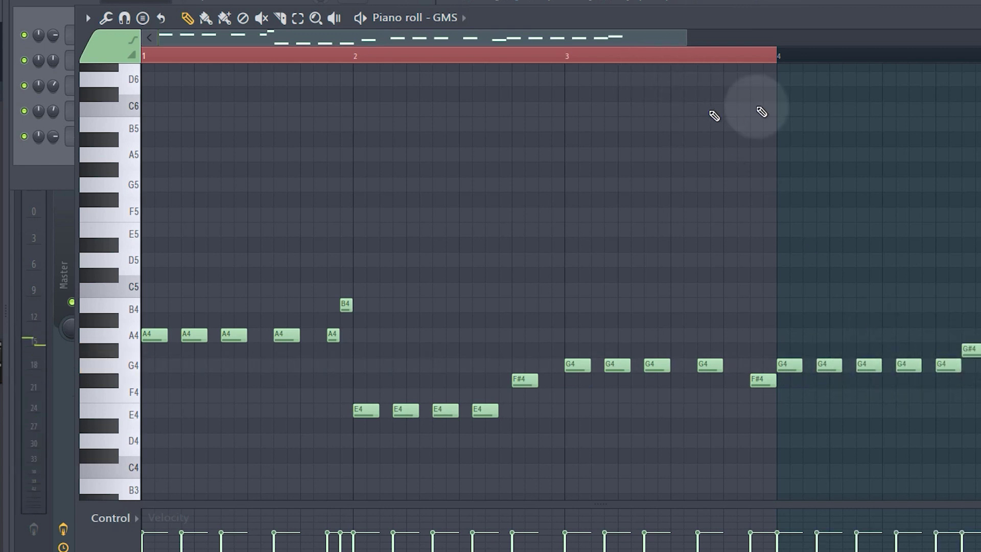
# Step: Play back the extended bass line and audition the A4 key
pyautogui.click(290, 59)
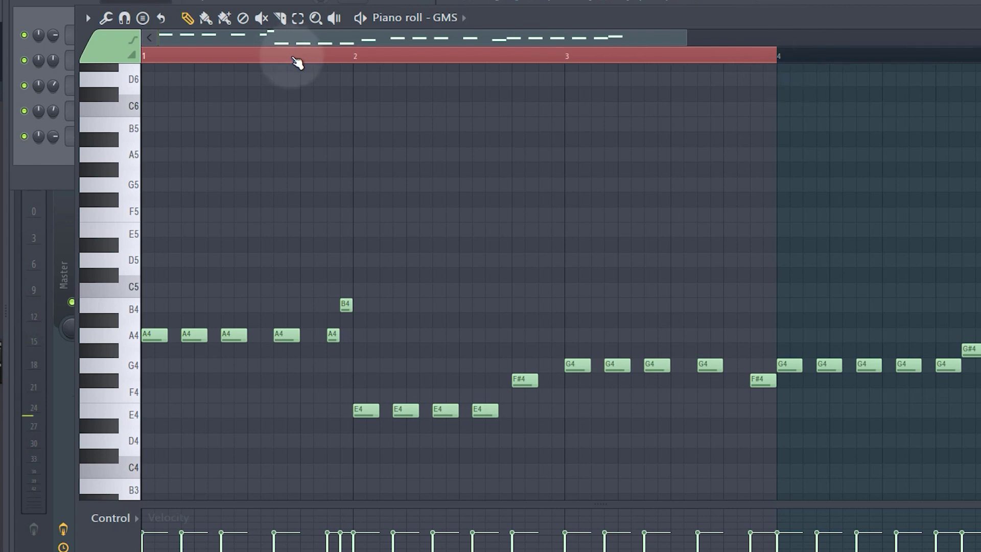
pyautogui.press('space')
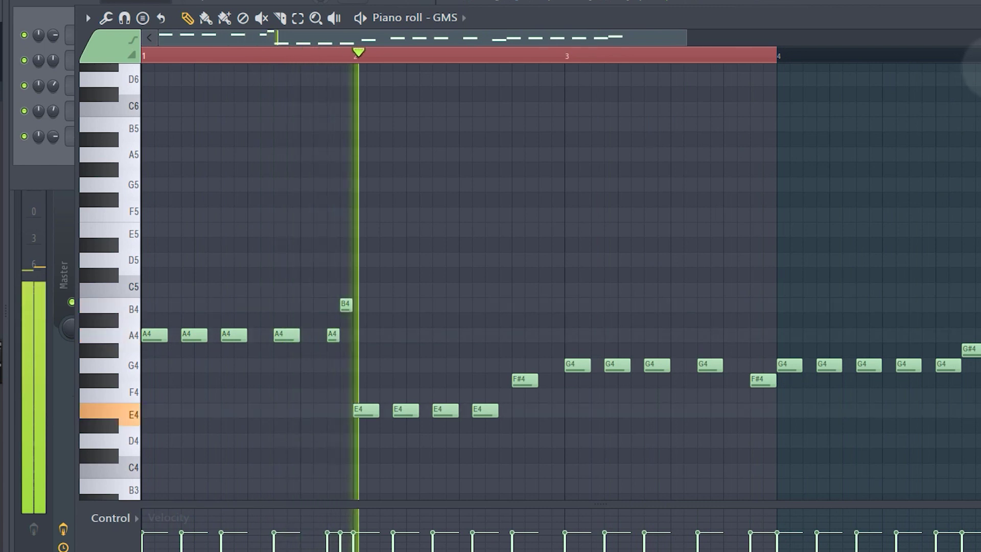
pyautogui.press('space')
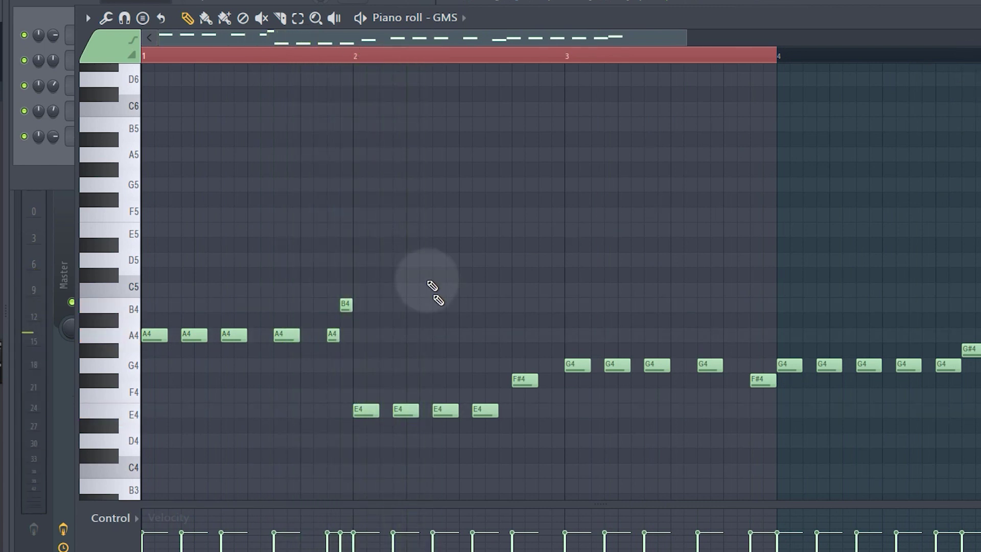
pyautogui.click(137, 339)
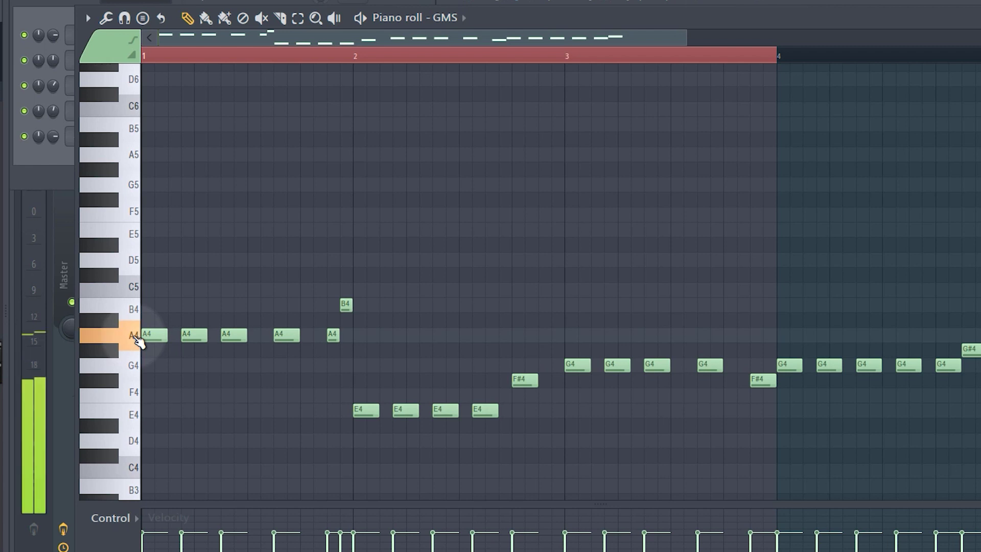
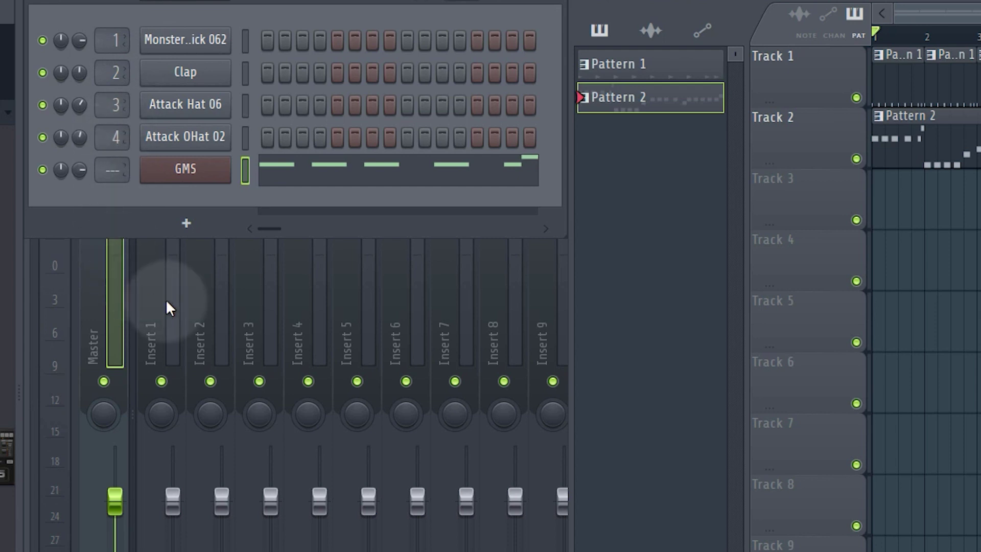
# Step: Select the Insert 3 mixer track and play the arrangement to watch the level meters of the drum tracks
pyautogui.click(249, 310)
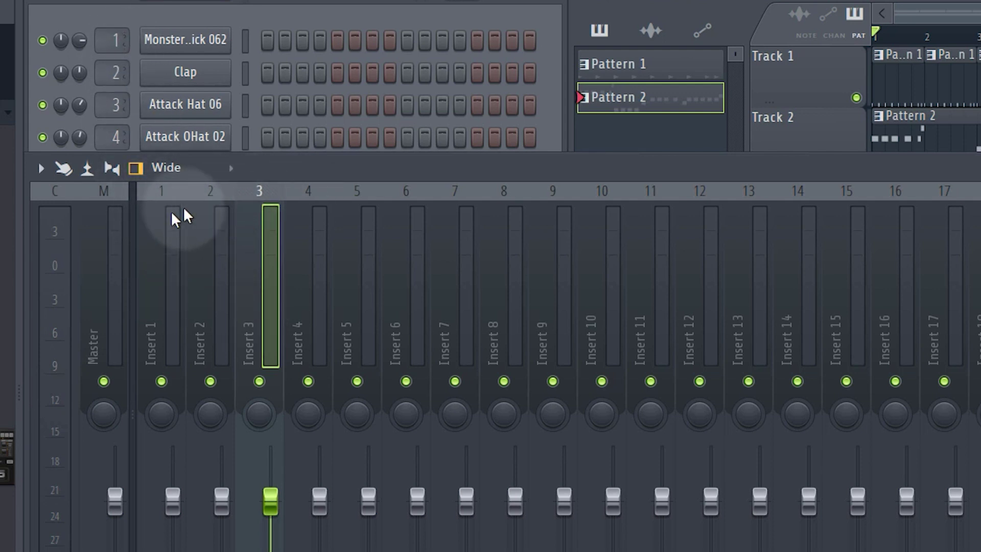
pyautogui.press('space')
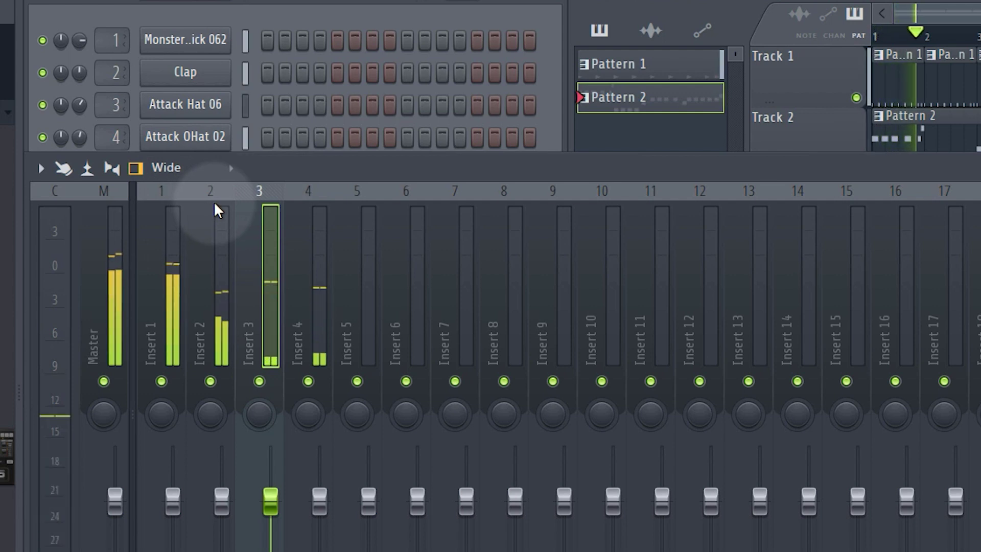
pyautogui.press('space')
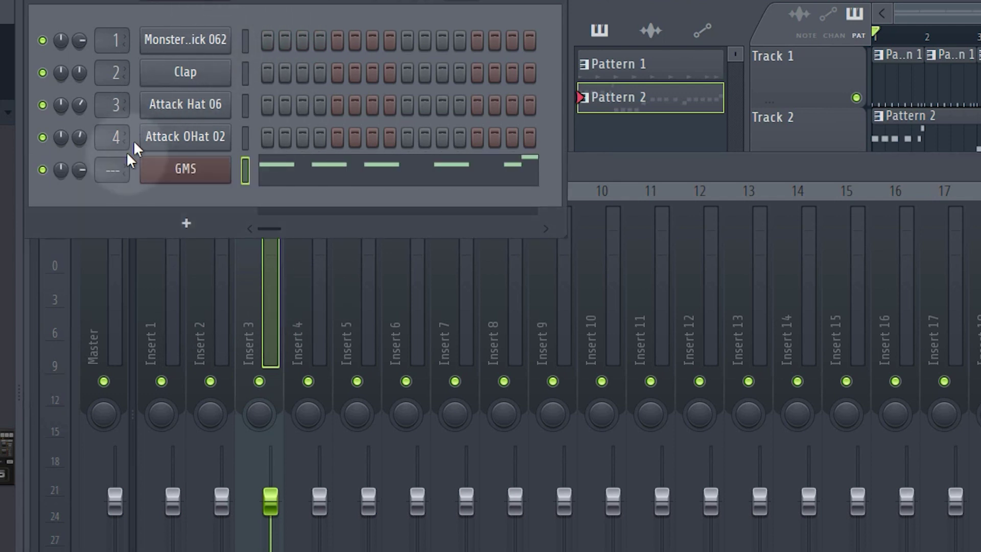
# Step: Route the GMS channel to mixer track 5 and close the mixer
pyautogui.moveTo(113, 170); pyautogui.dragTo(113, 148)
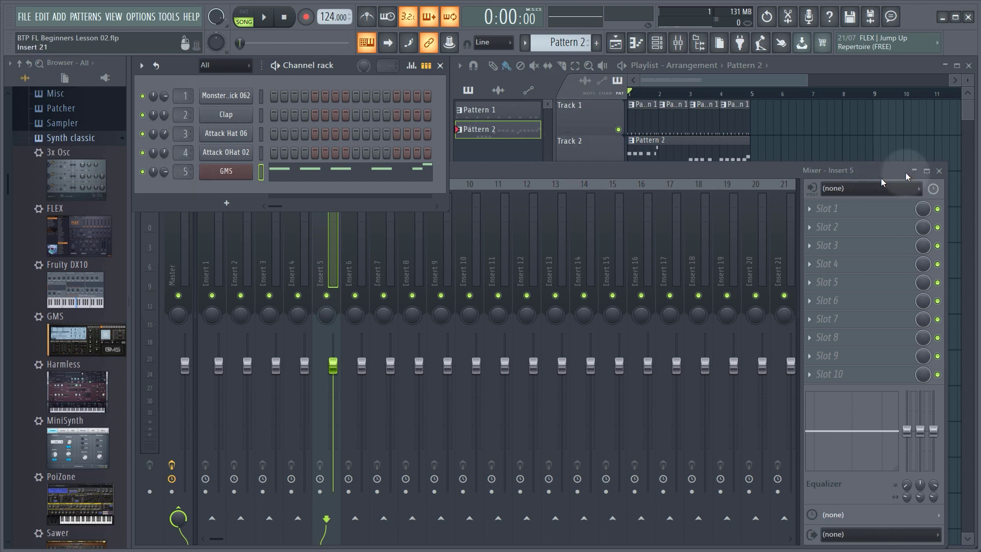
pyautogui.click(680, 45)
pyautogui.click(680, 45)
pyautogui.click(681, 46)
pyautogui.click(681, 46)
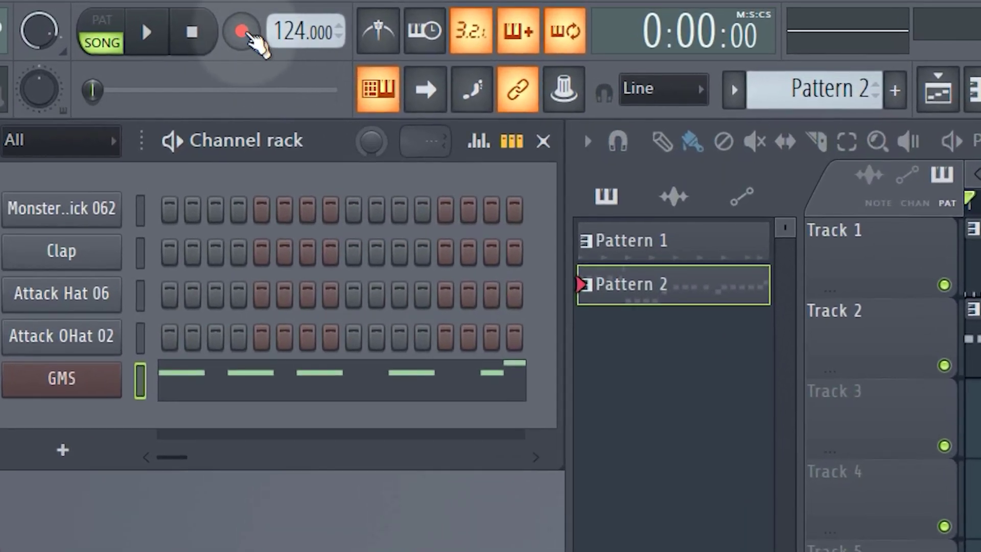
# Step: Arm recording for notes and automation, and start recording in song mode with the countdown before recording
pyautogui.click(244, 33)
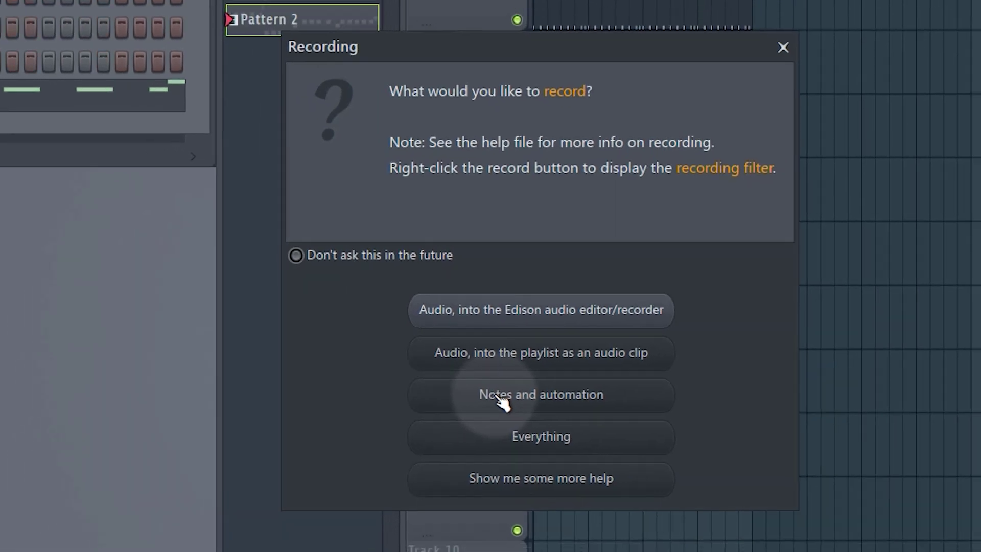
pyautogui.click(483, 417)
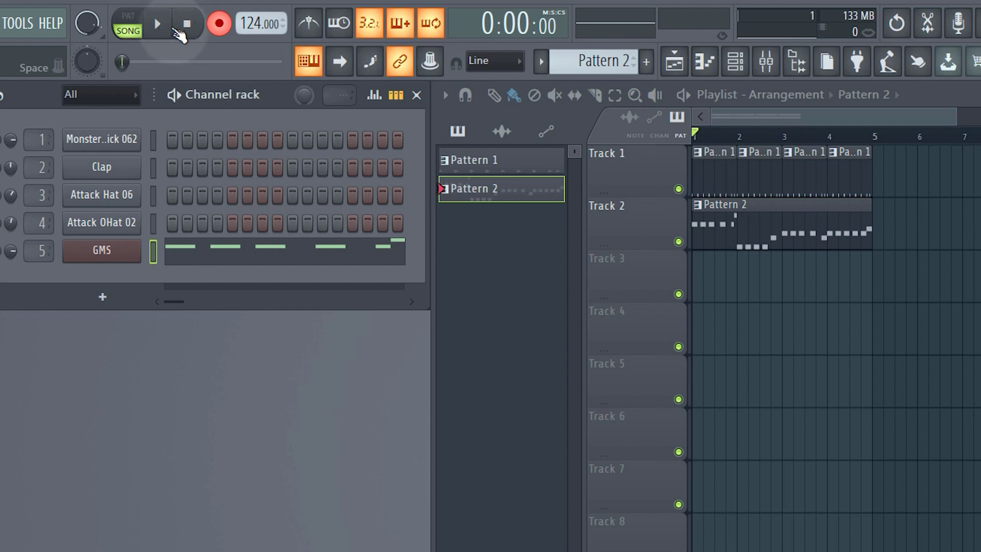
pyautogui.click(377, 26)
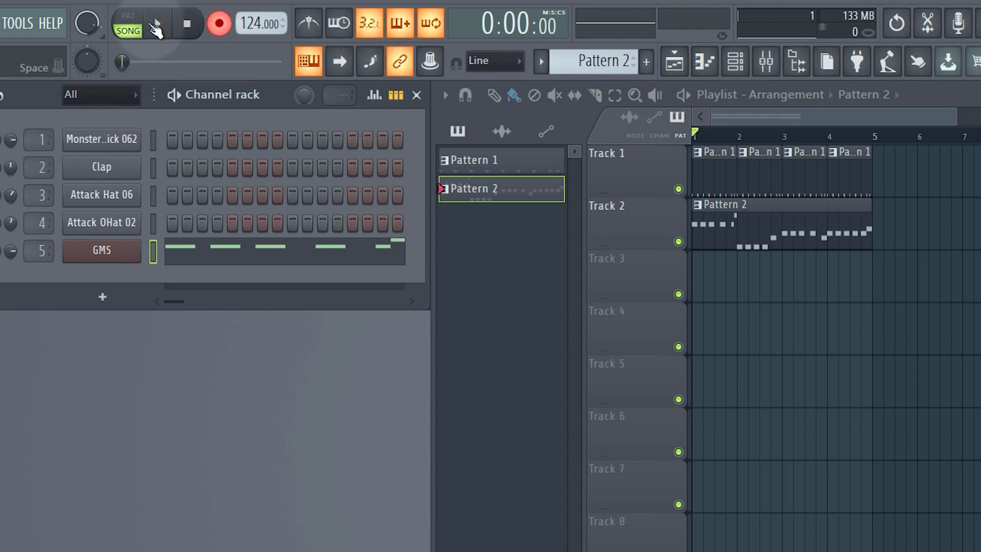
pyautogui.click(159, 27)
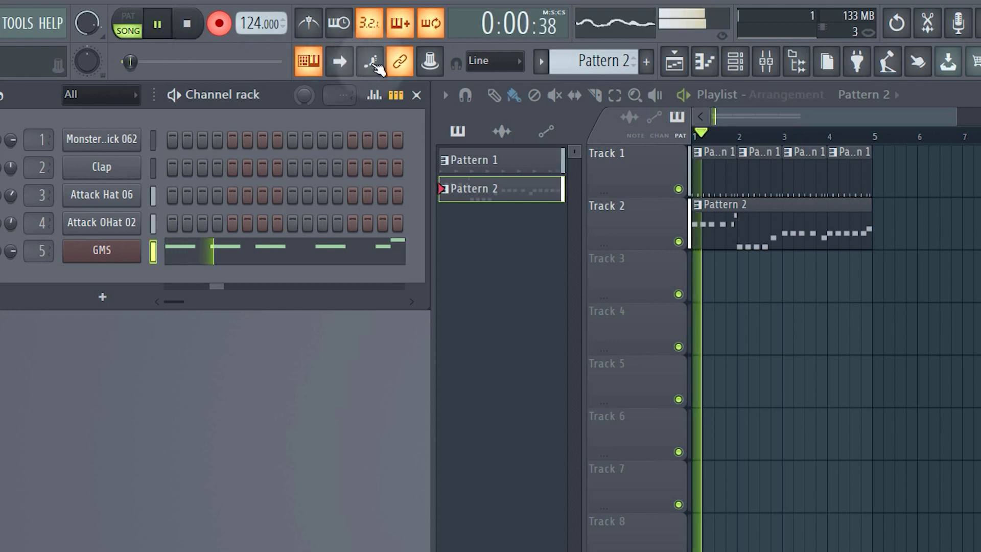
pyautogui.press('space')
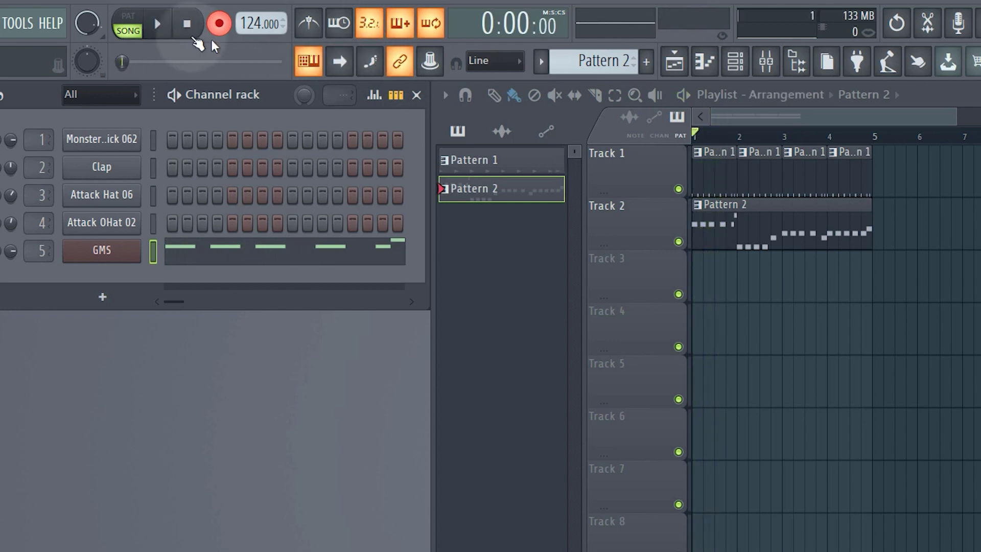
pyautogui.click(164, 28)
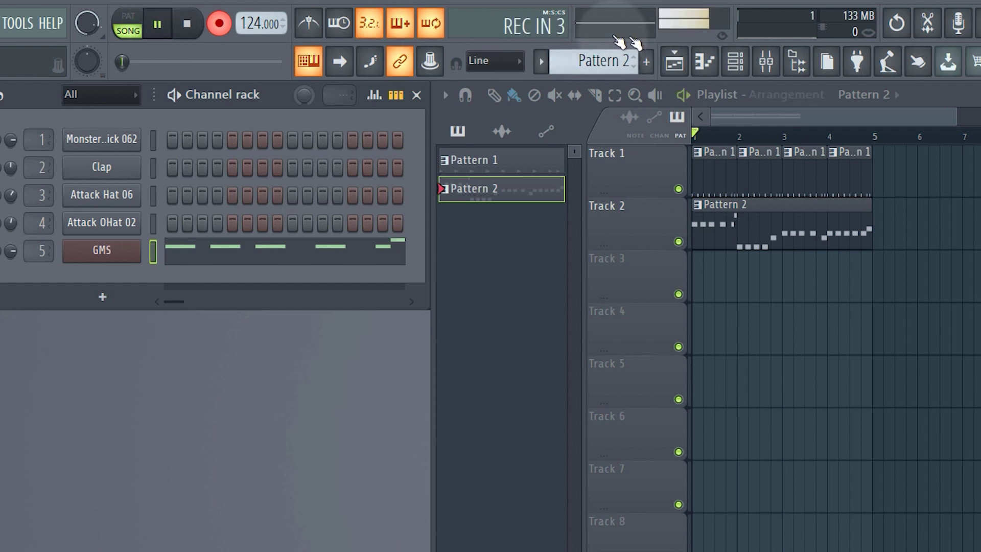
# Step: Stop the recording, set the recording precount duration to 2 bars, and test the longer countdown in song mode
pyautogui.press('space')
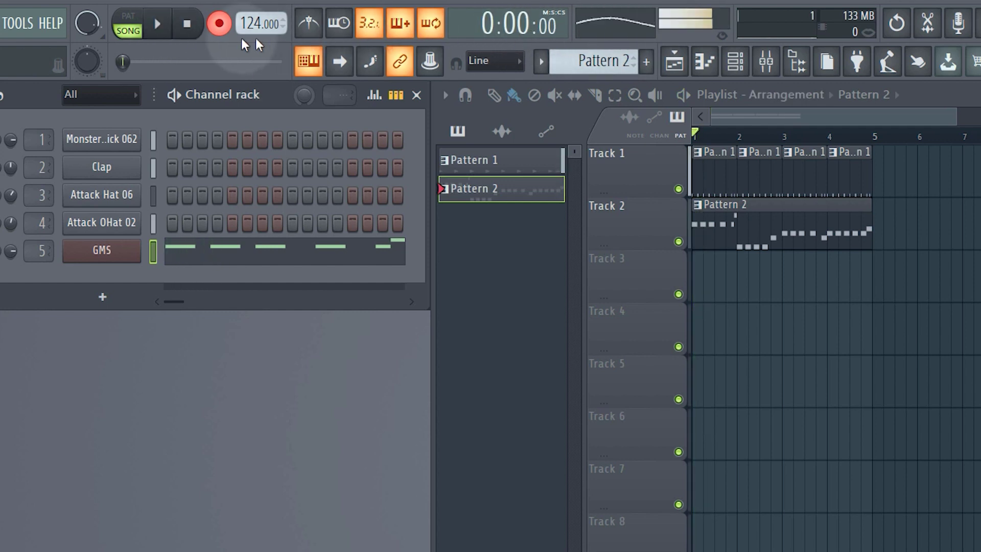
pyautogui.rightClick(378, 31)
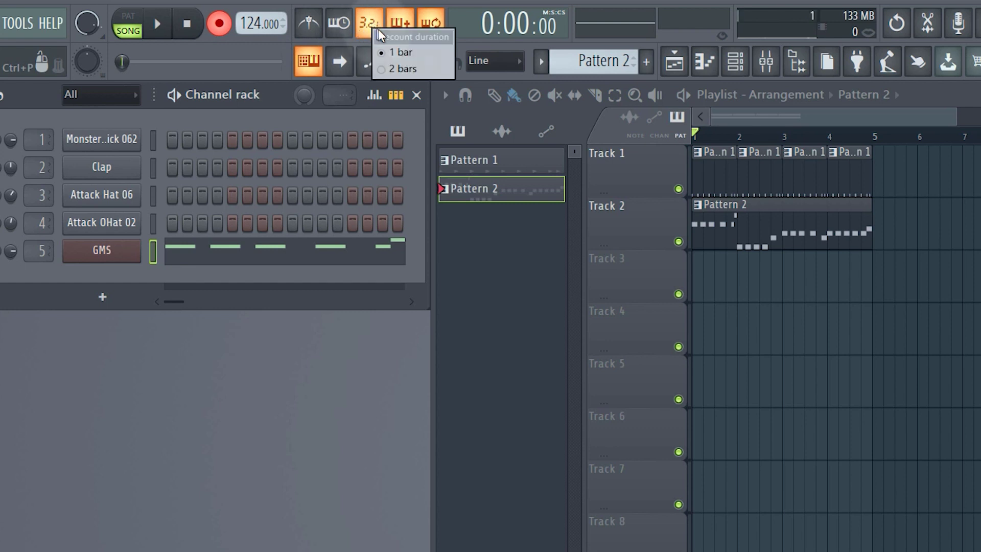
pyautogui.click(393, 71)
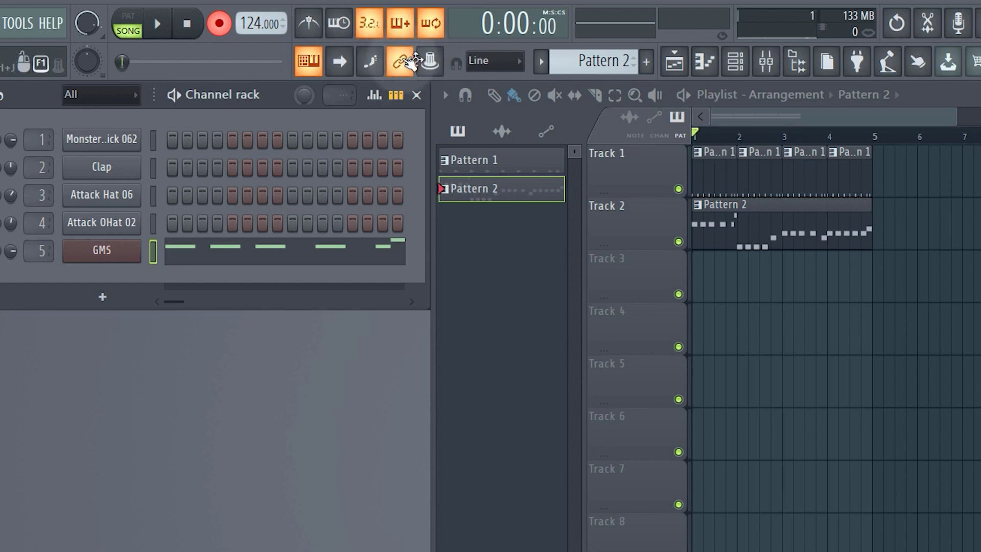
pyautogui.click(158, 24)
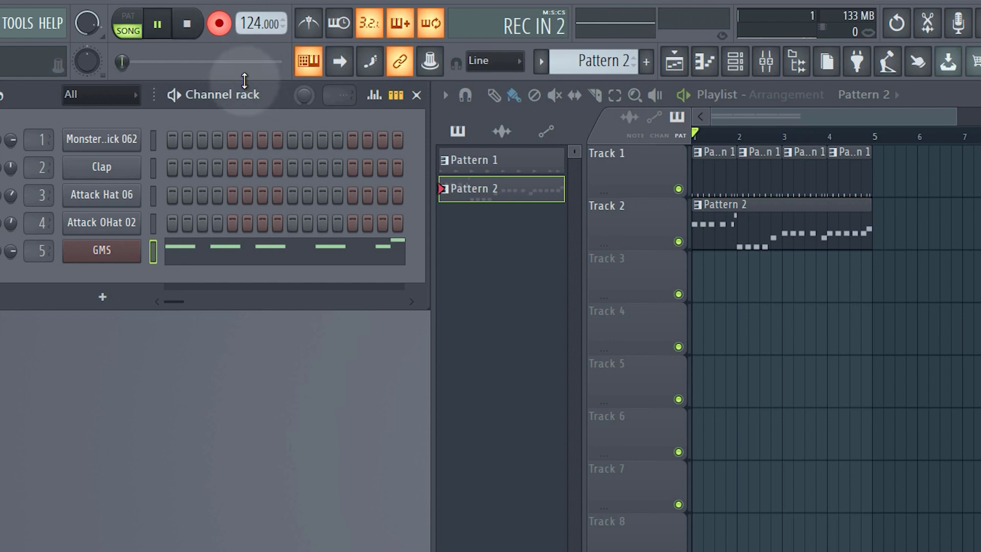
pyautogui.click(187, 24)
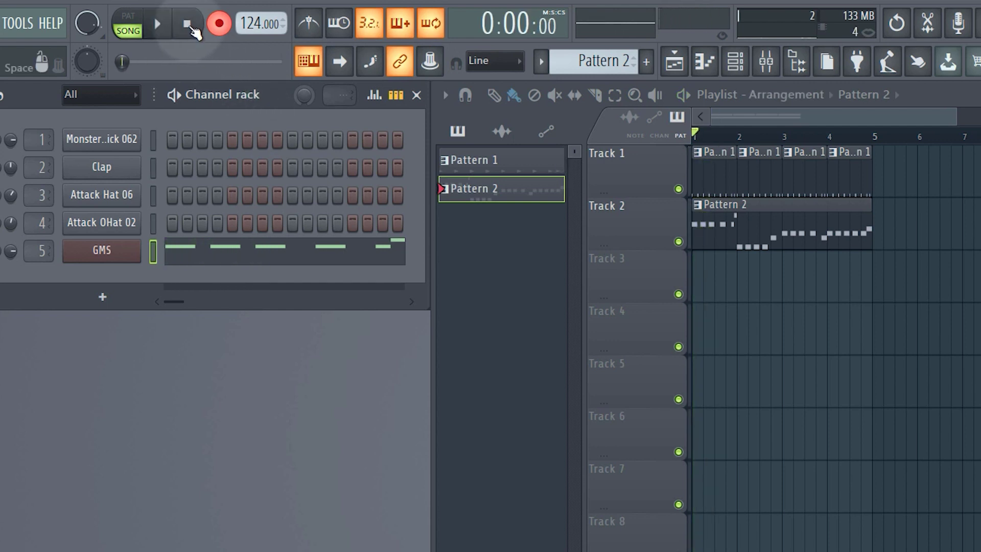
pyautogui.rightClick(379, 33)
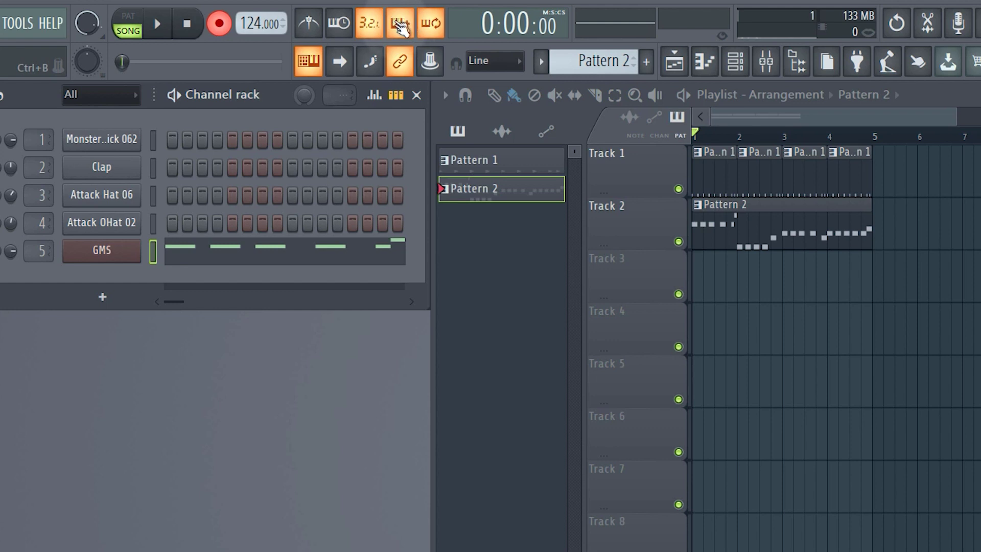
# Step: Try recording notes over Pattern 2 in song mode with blend recording turned off, and undo the recorded notes
pyautogui.click(407, 28)
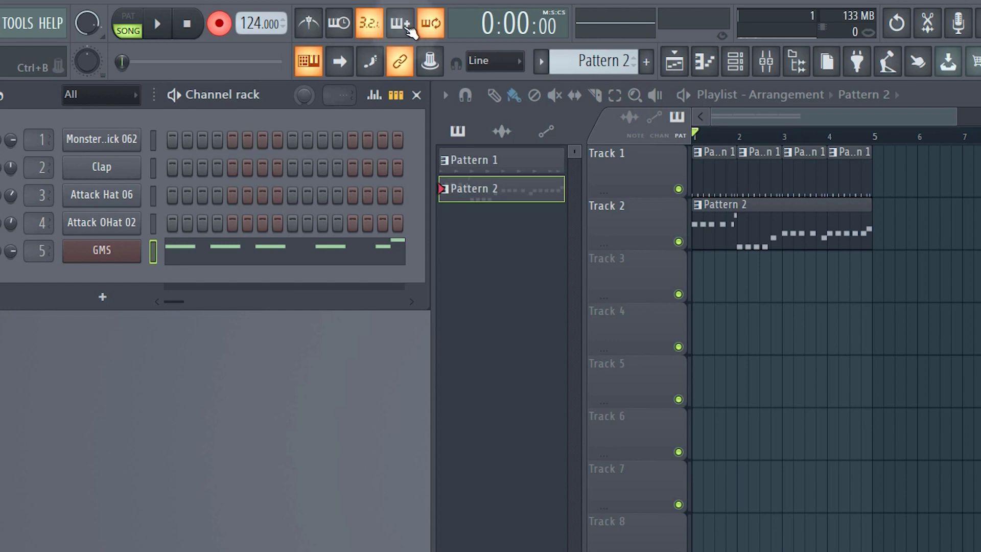
pyautogui.click(408, 30)
pyautogui.click(408, 29)
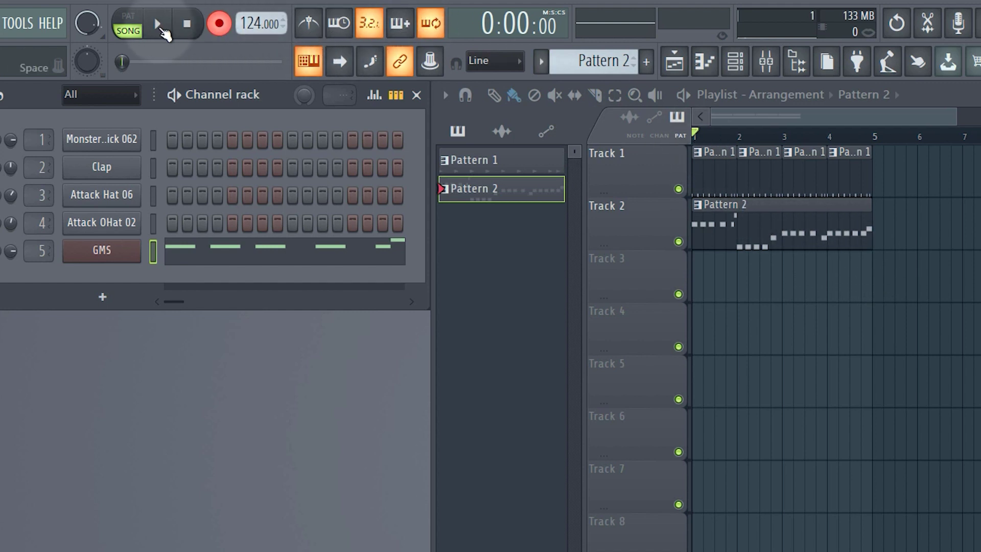
pyautogui.click(157, 24)
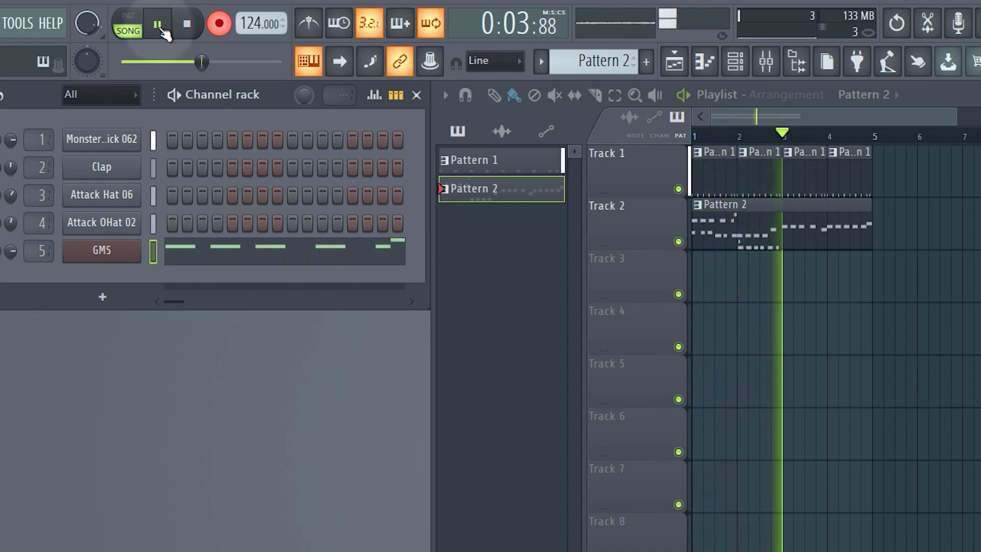
pyautogui.click(187, 24)
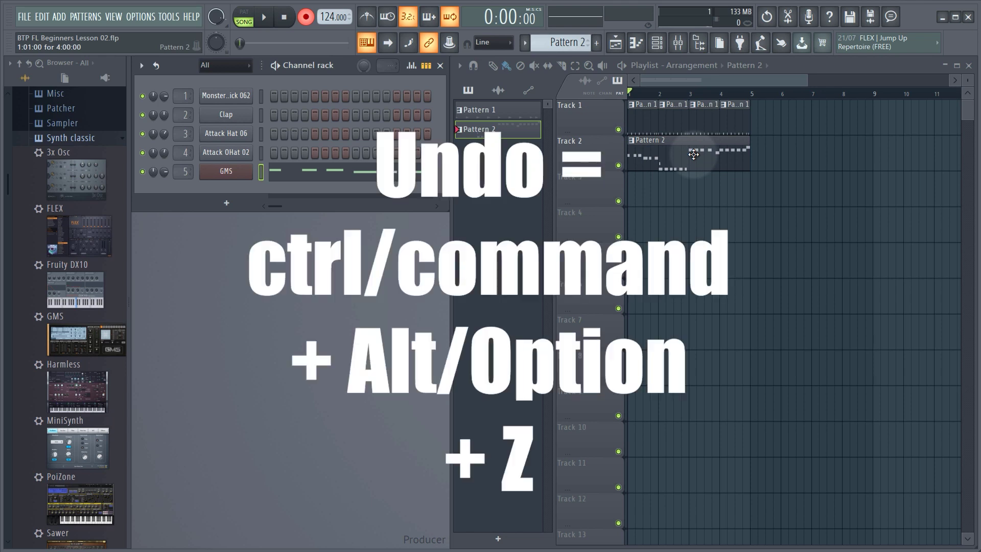
pyautogui.hotkey('ctrl', 'alt', 'z')
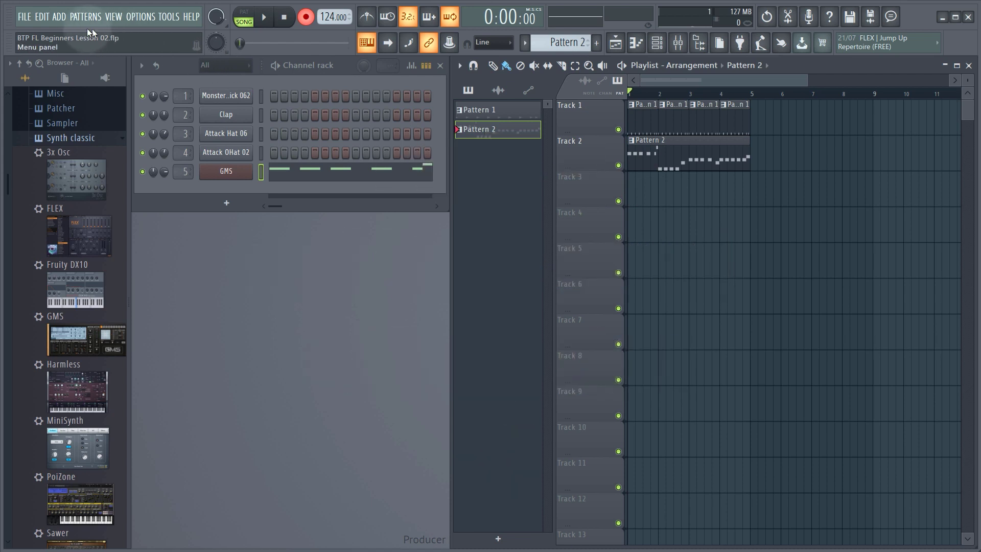
pyautogui.click(45, 19)
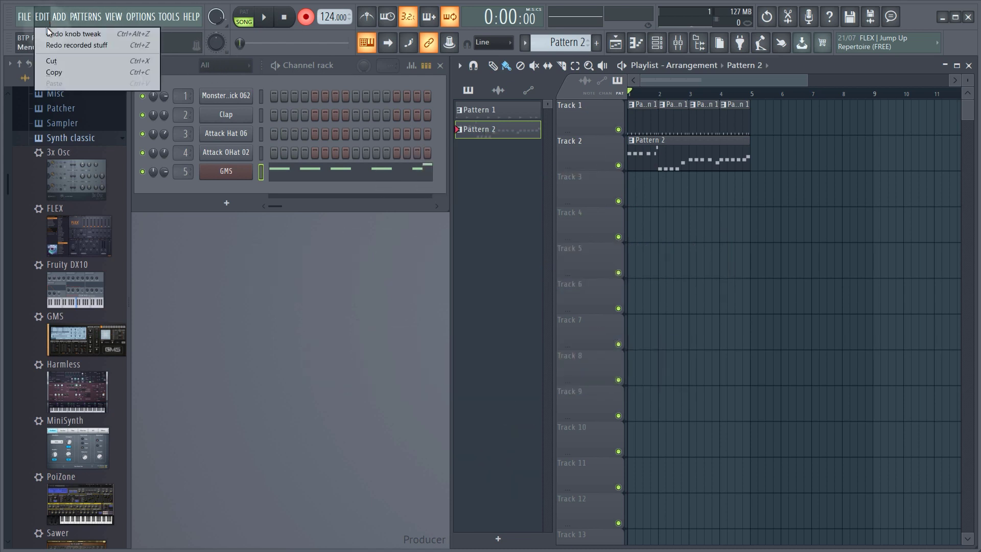
# Step: Turn blend recording back on for a second take layered over the Pattern 2 bass line, and undo that take
pyautogui.click(435, 19)
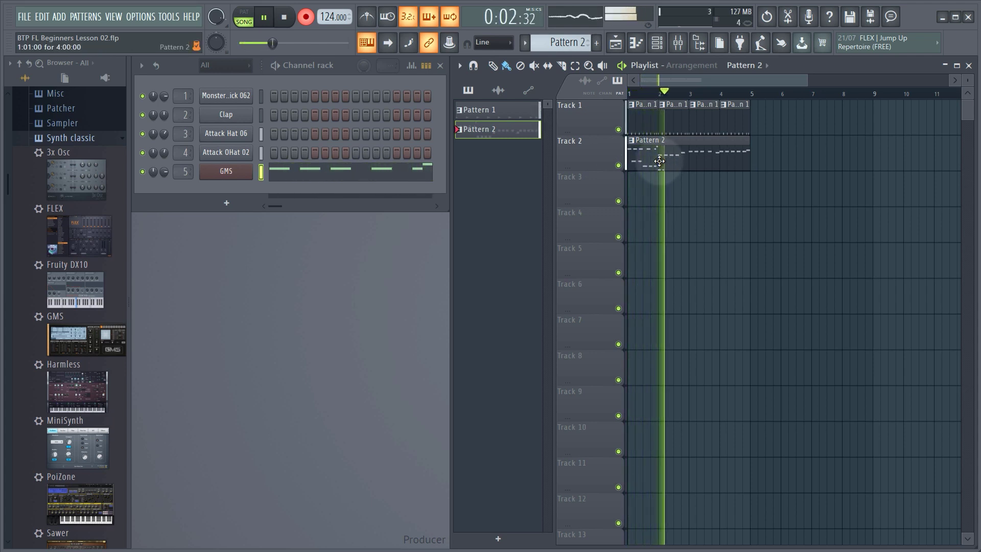
pyautogui.press('space')
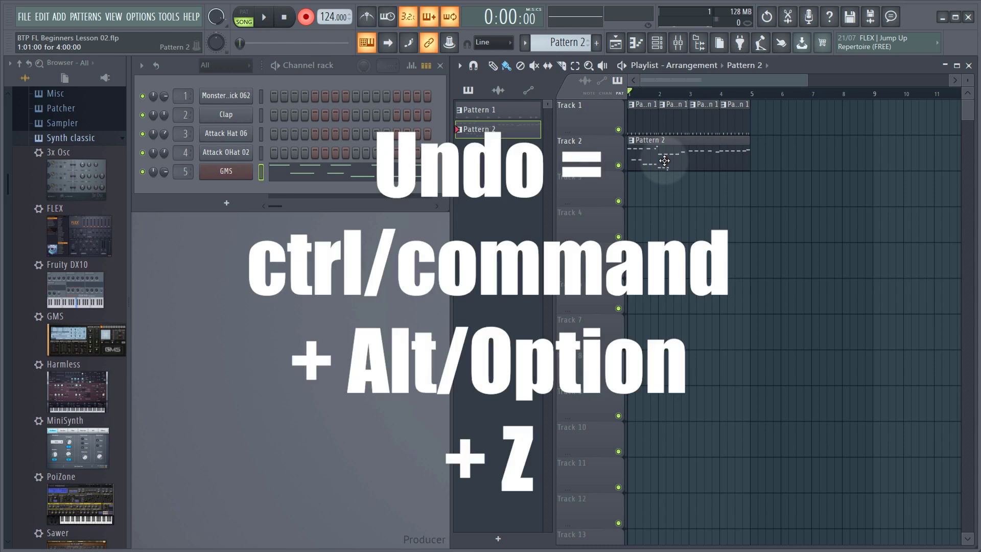
pyautogui.hotkey('ctrl', 'alt', 'z')
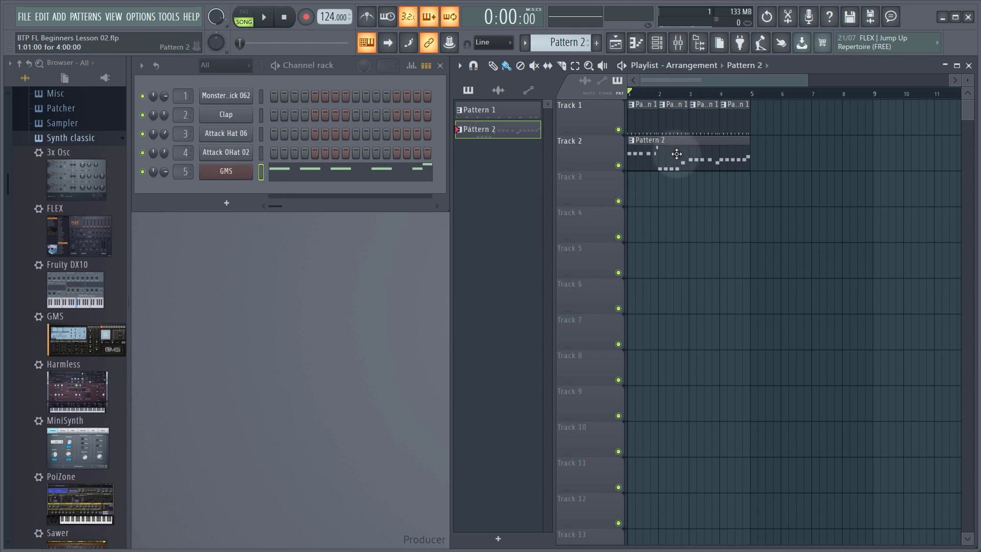
# Step: Play the arrangement briefly in song mode with recording disarmed, and stop playback
pyautogui.press('space')
pyautogui.press('space')
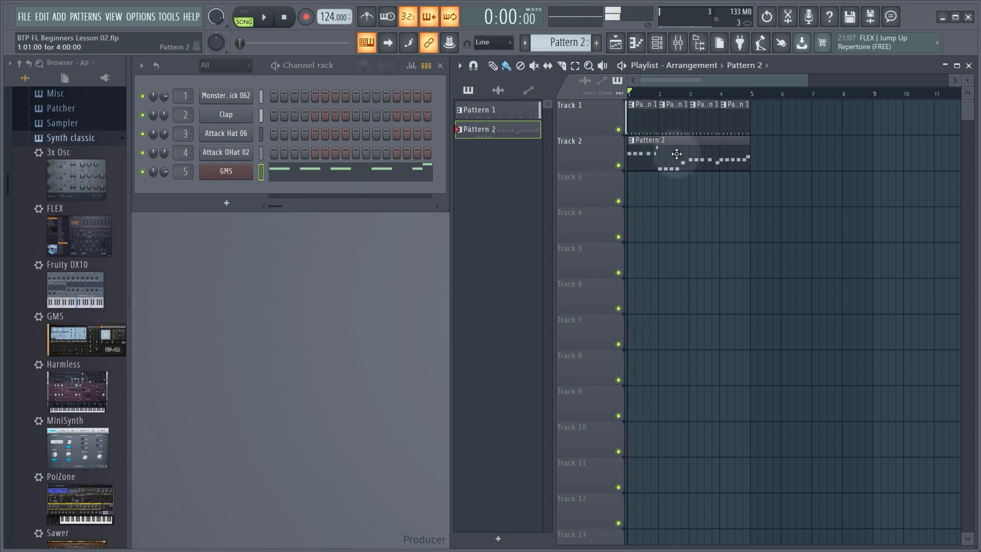